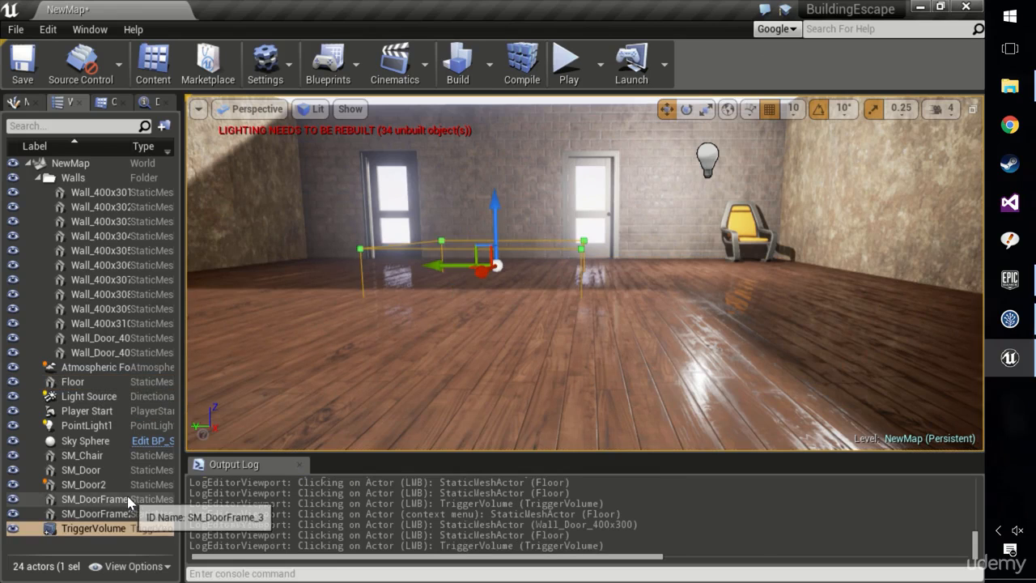
Run the level, detach from the player to view the DefaultPawn sphere from outside, and end the play session.
click(569, 61)
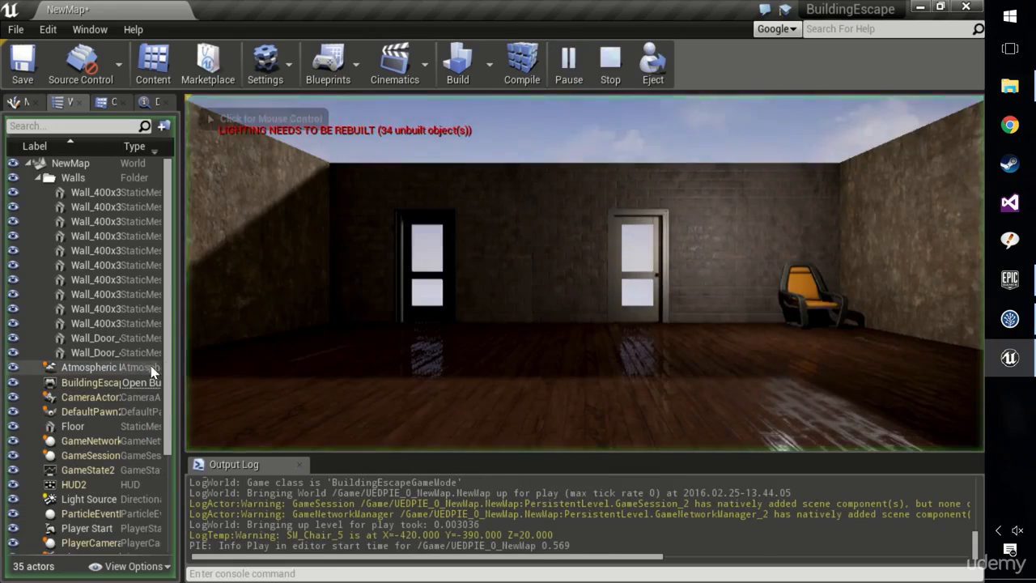
click(93, 412)
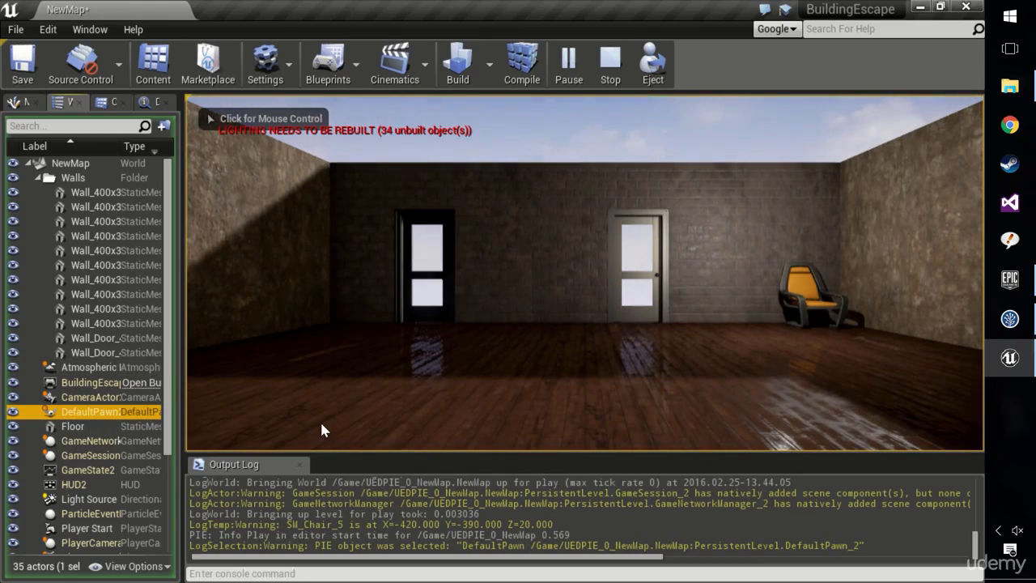
click(654, 67)
right_drag(599, 251, 826, 267)
click(724, 234)
right_drag(685, 285, 842, 283)
right_drag(518, 284, 611, 291)
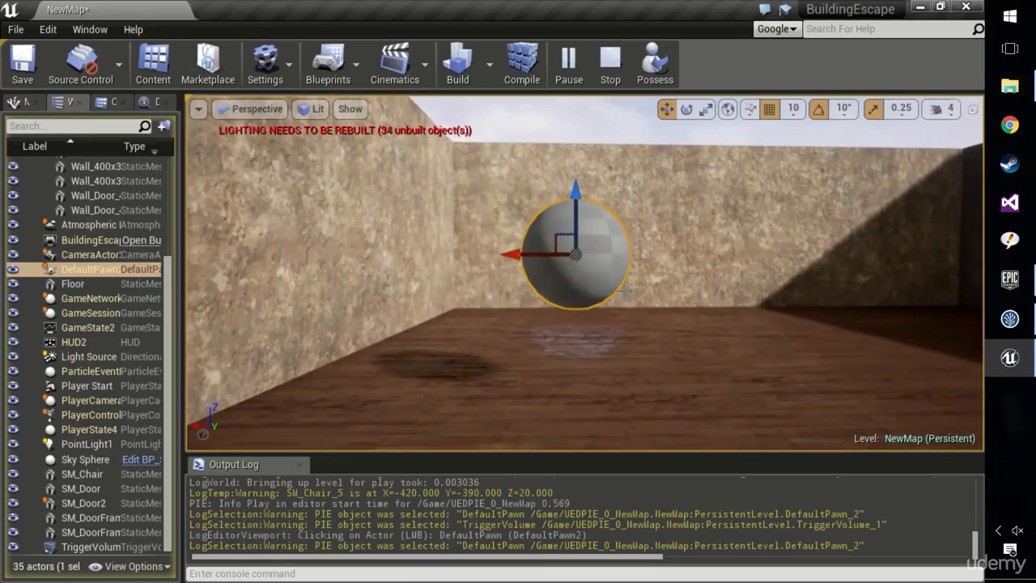
mouse_move(702, 236)
right_down()
mouse_move(882, 255)
mouse_move(818, 239)
mouse_move(712, 243)
right_up()
click(567, 321)
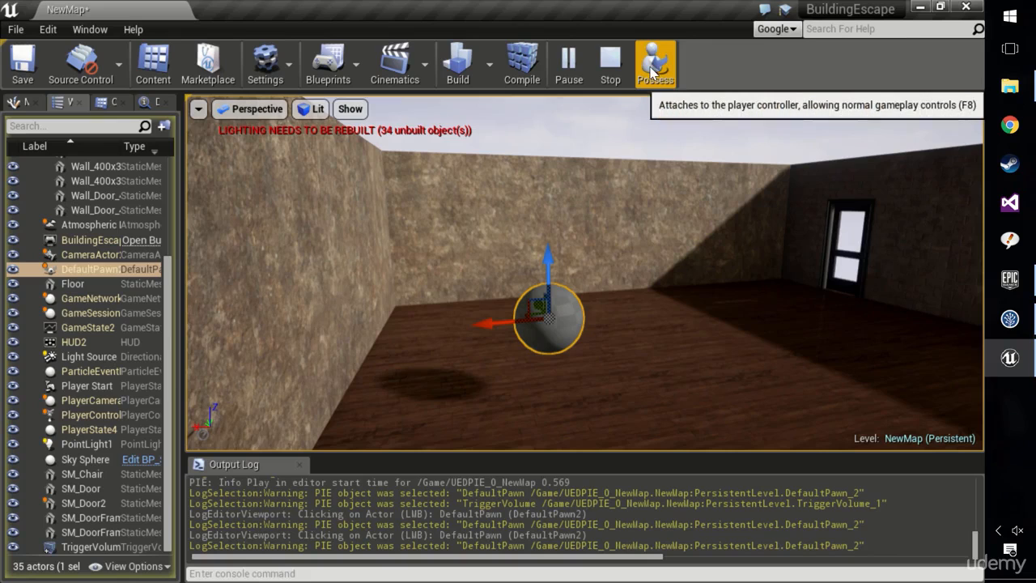
key(Escape)
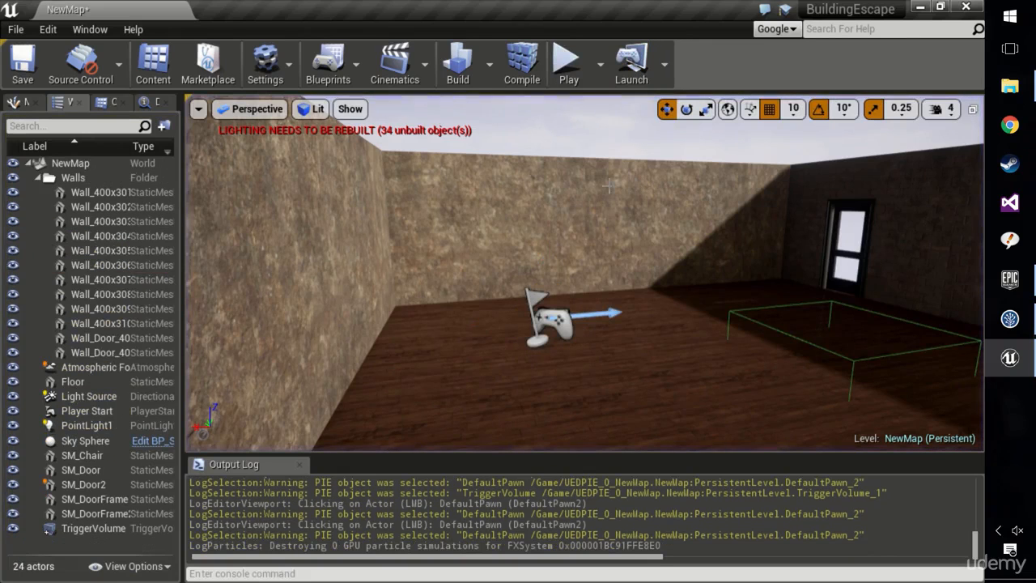
Review the default game mode and its Default Pawn Class in the project's Maps & Modes settings, and close the settings.
click(263, 67)
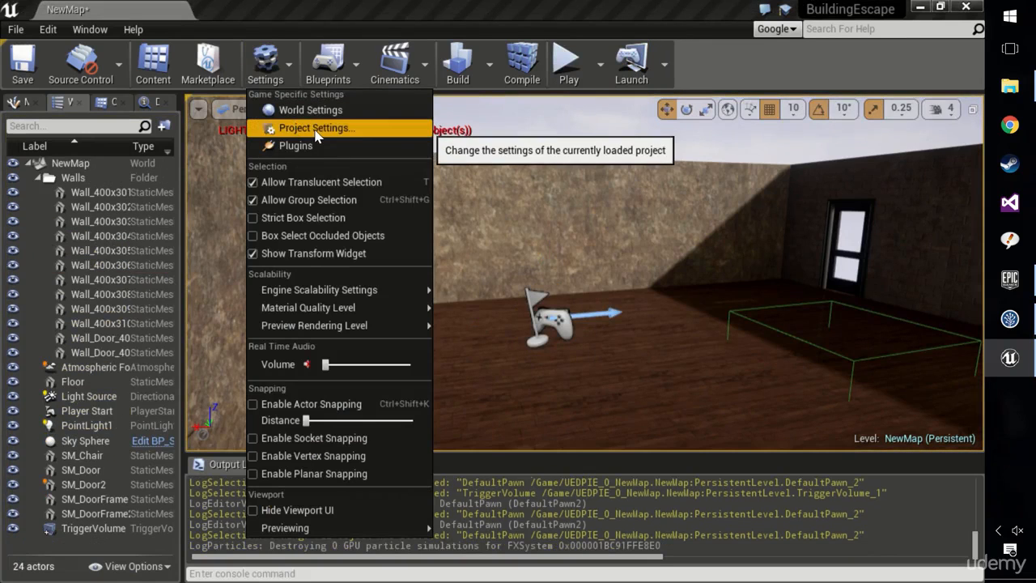
click(316, 130)
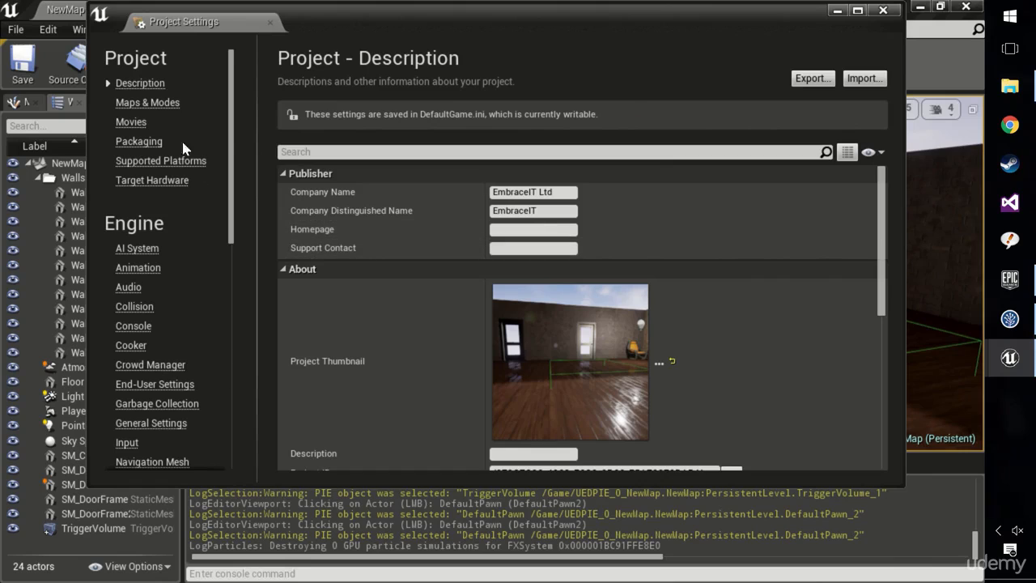
click(162, 106)
scroll(587, 318, down, 1)
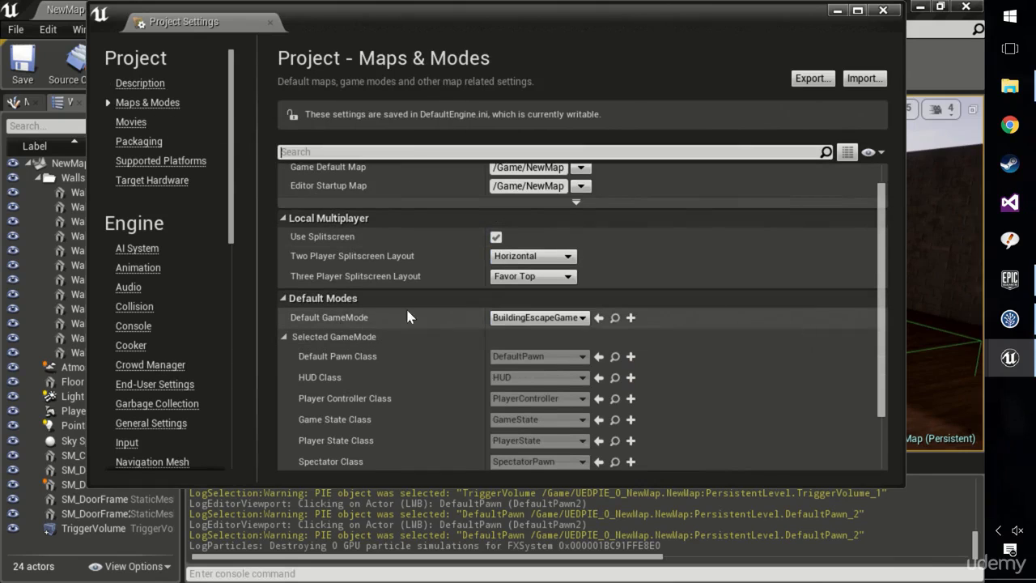
click(566, 322)
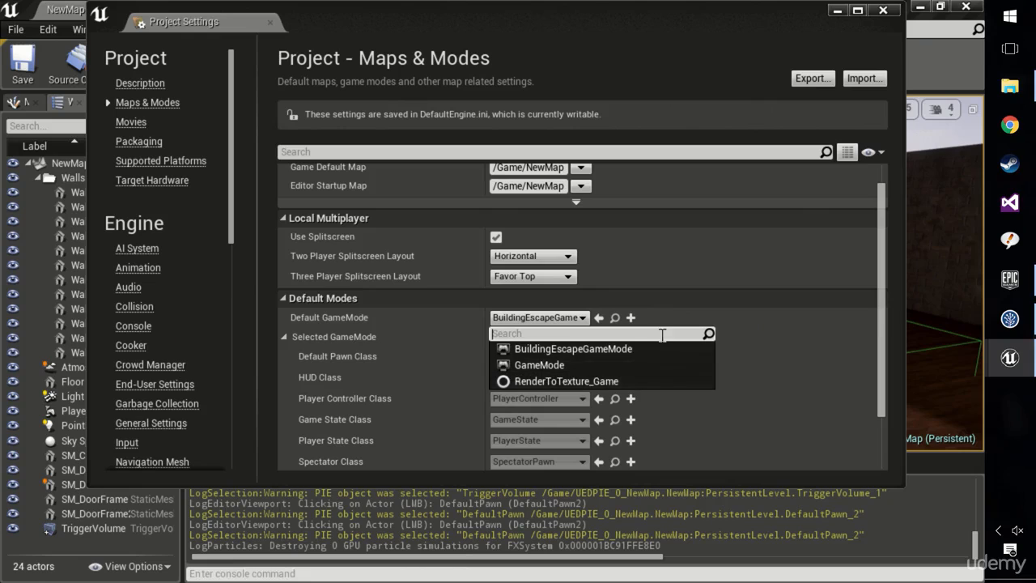
click(665, 276)
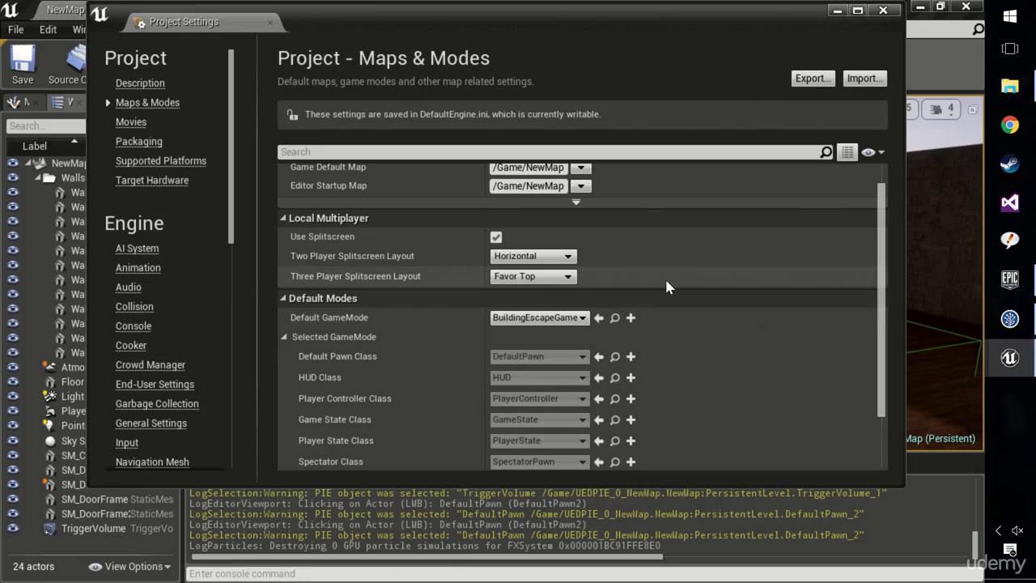
drag(470, 21, 496, 35)
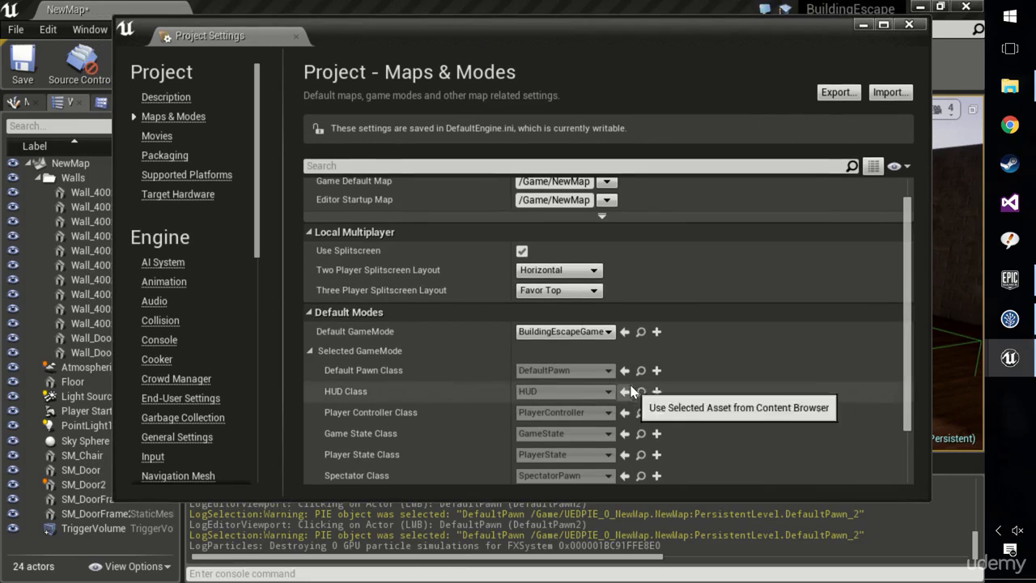
scroll(567, 372, down, 2)
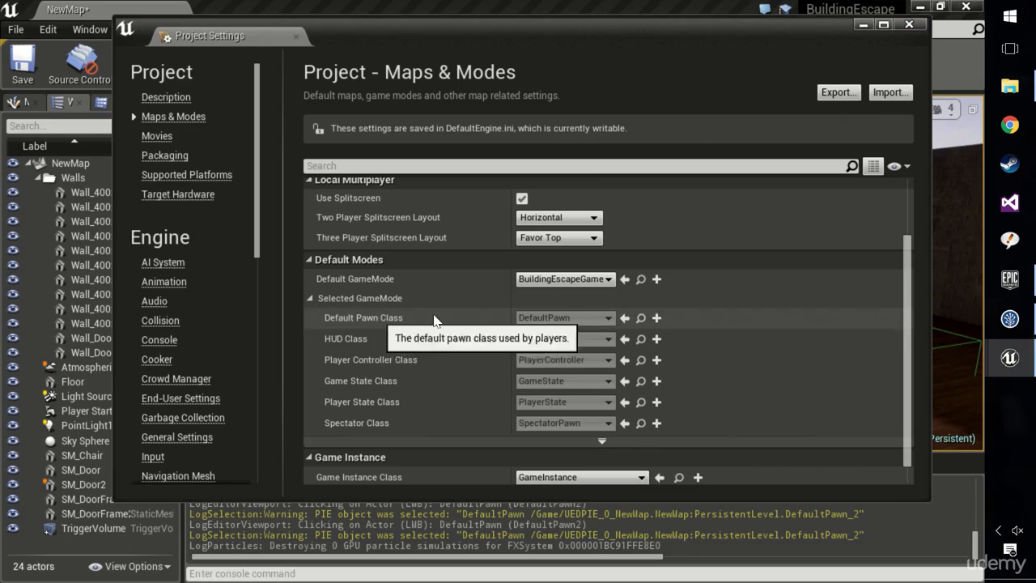
click(909, 24)
Run the level again, detach from the player and focus the view on the spawned DefaultPawn.
click(569, 63)
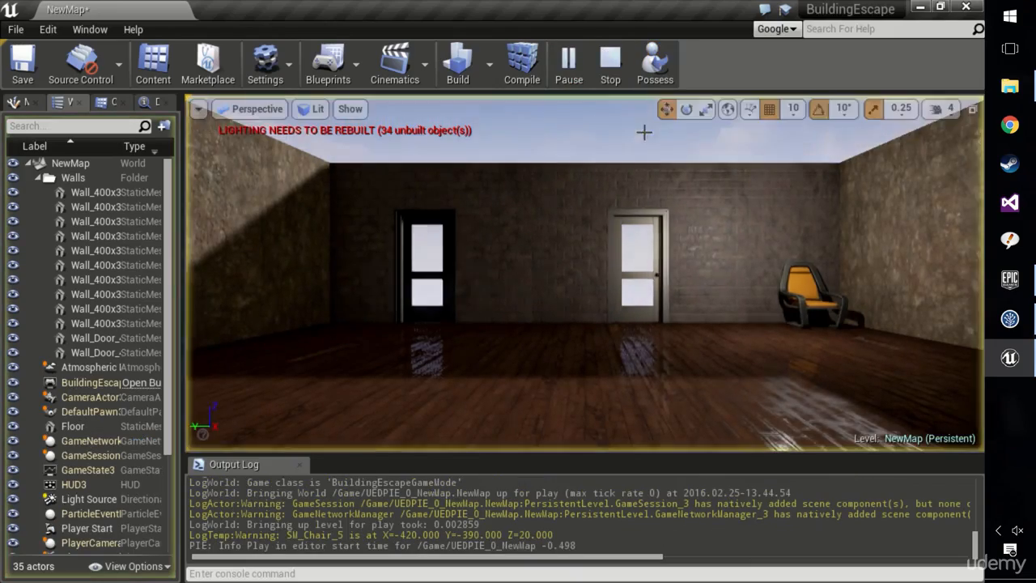
click(655, 71)
click(113, 412)
double_click(113, 413)
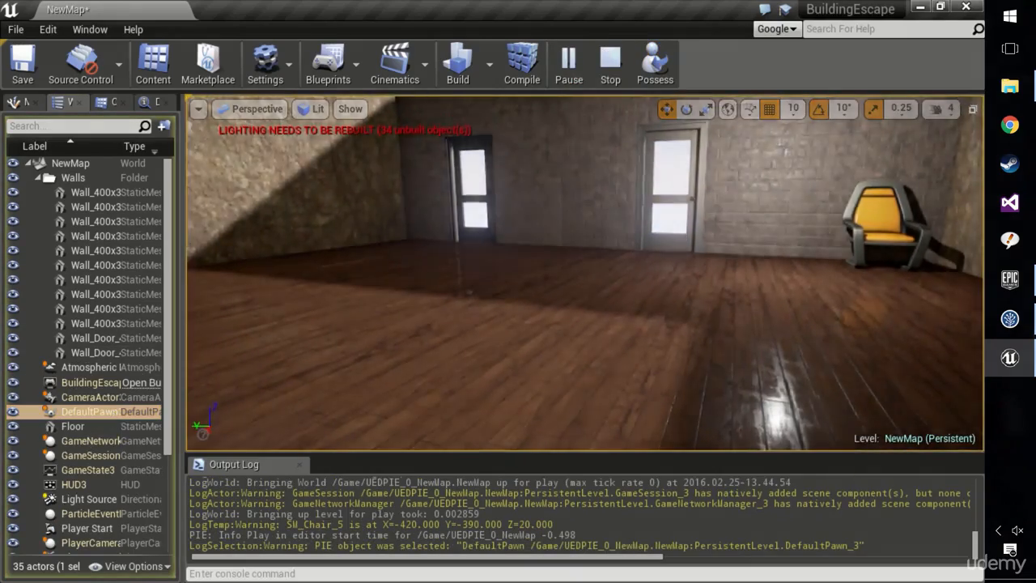
right_drag(510, 381, 536, 391)
Widen the World Outliner and select the spawned PlayerController actor to see it in the level.
drag(167, 408, 166, 512)
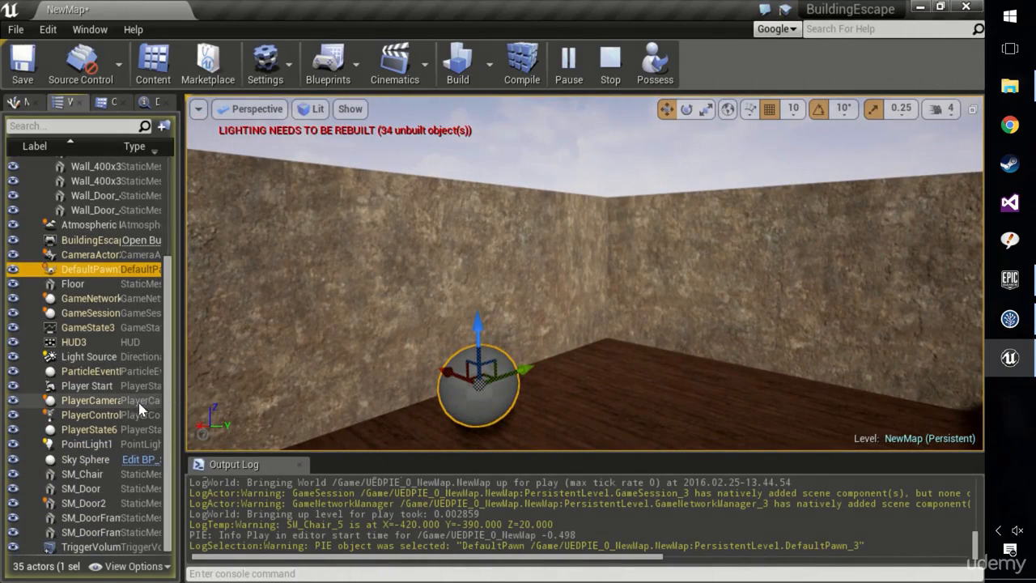
drag(182, 412, 231, 412)
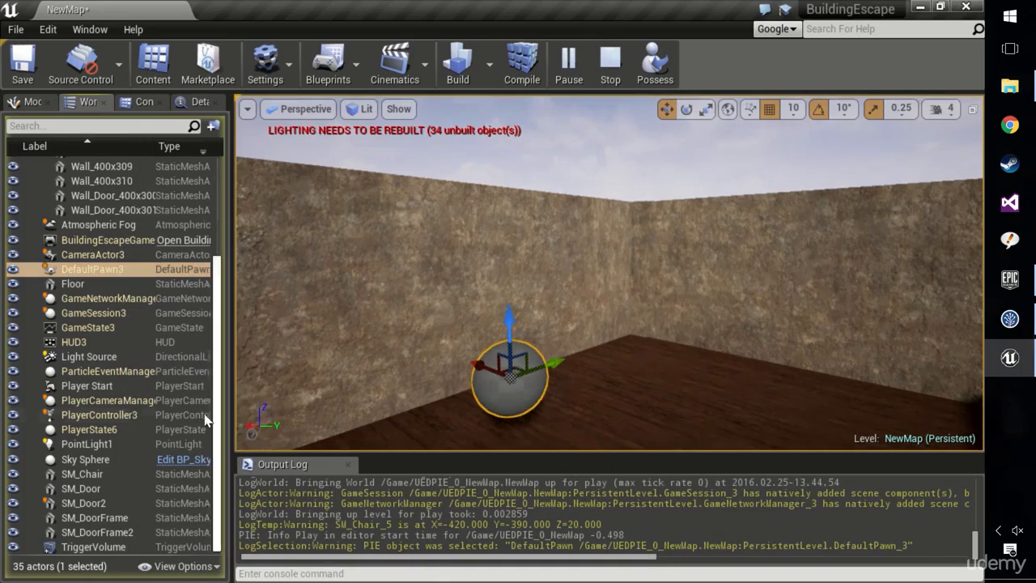
click(142, 415)
right_drag(382, 404, 461, 404)
key(a)
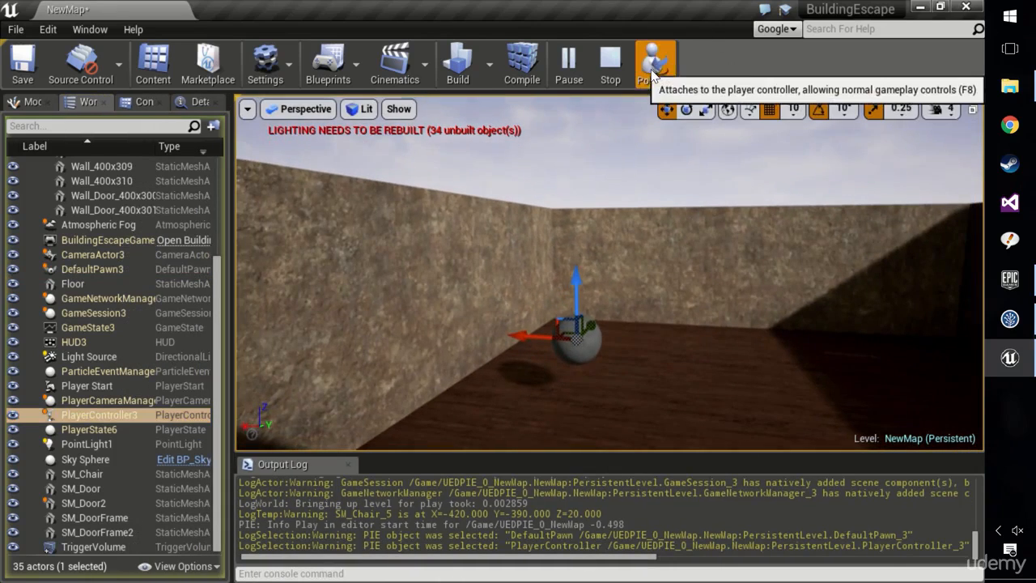
Possess the player again, select the DefaultPawn actor and end the play session.
click(654, 70)
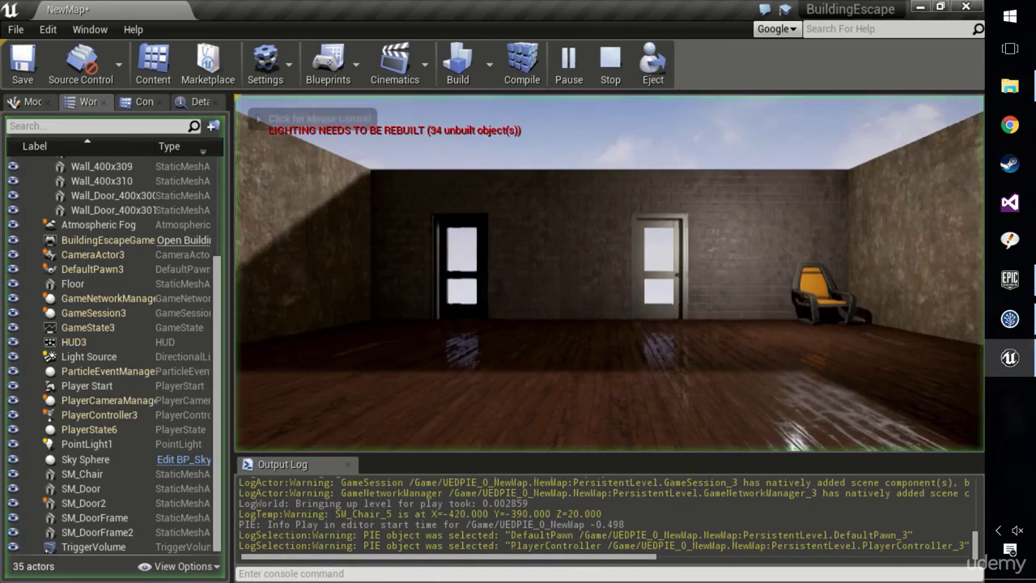
click(101, 269)
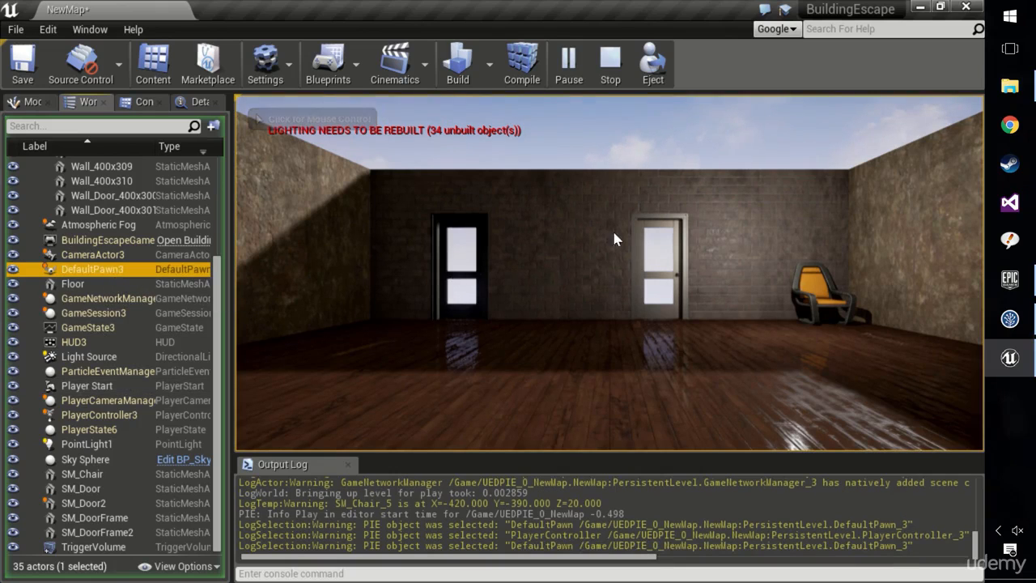
key(Escape)
Inspect the Pressure Plate and Actor That Opens properties of the OpenDoor component on SM_Door.
click(537, 349)
right_drag(835, 337, 764, 331)
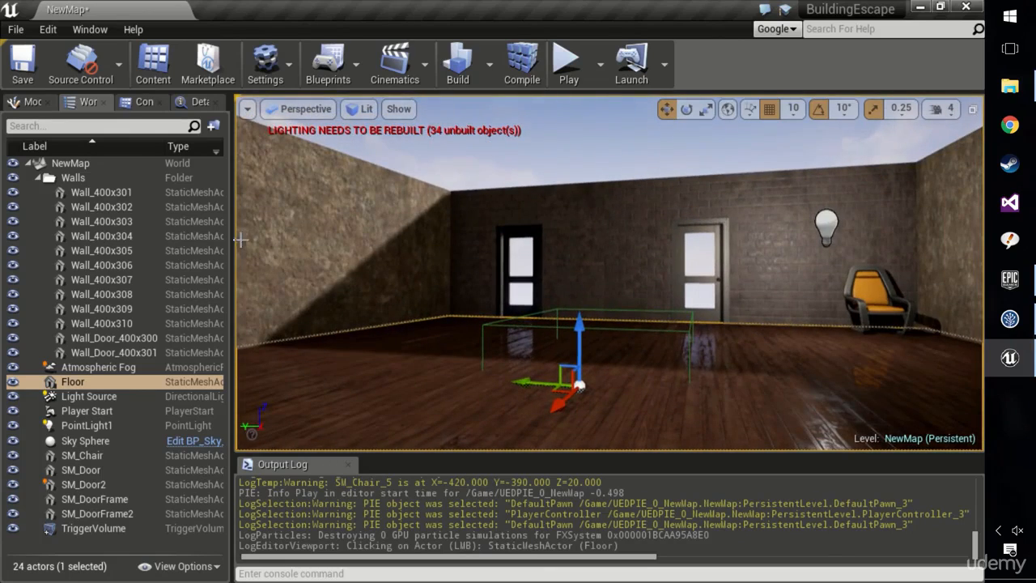
click(197, 102)
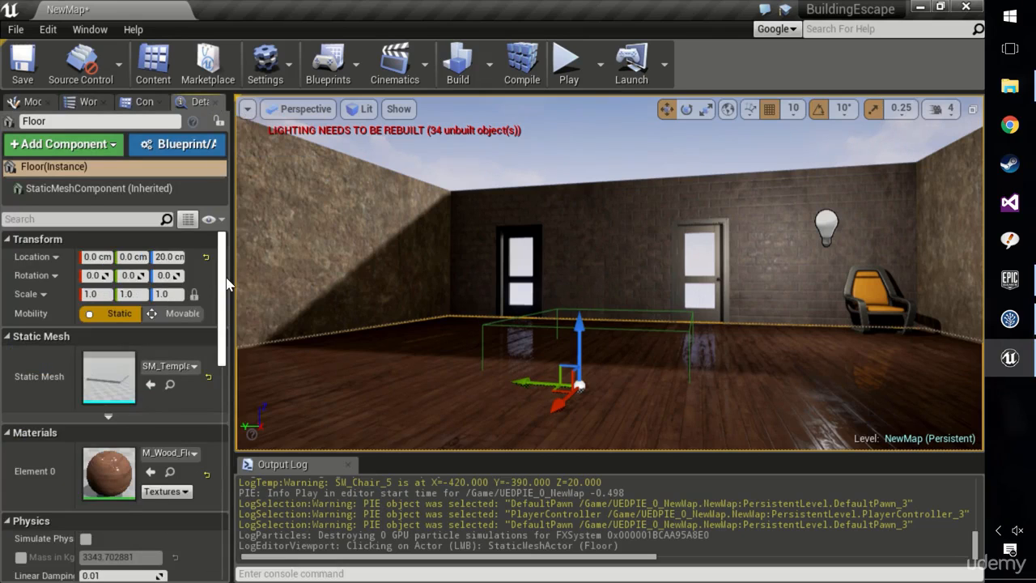
click(519, 271)
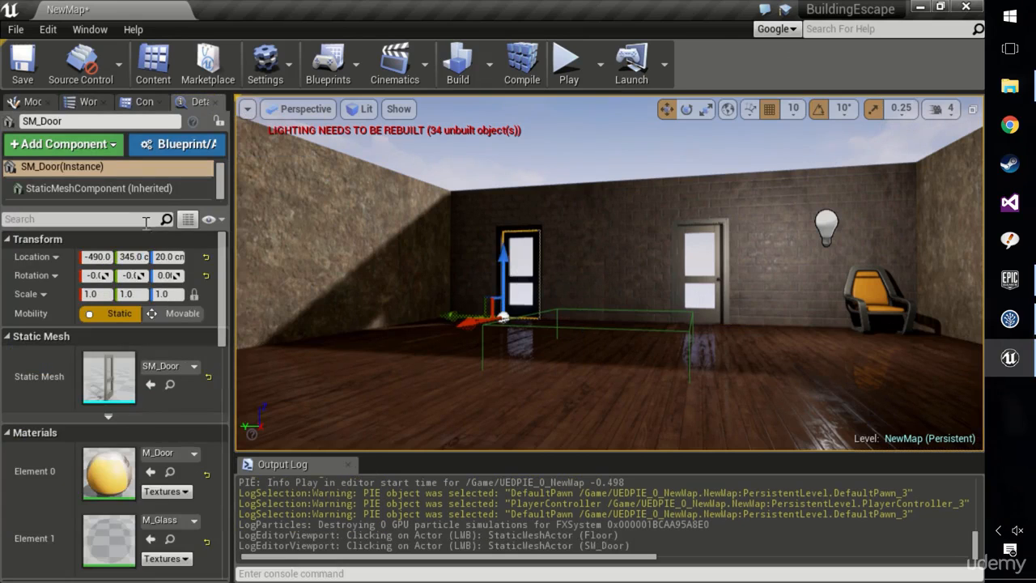
click(164, 211)
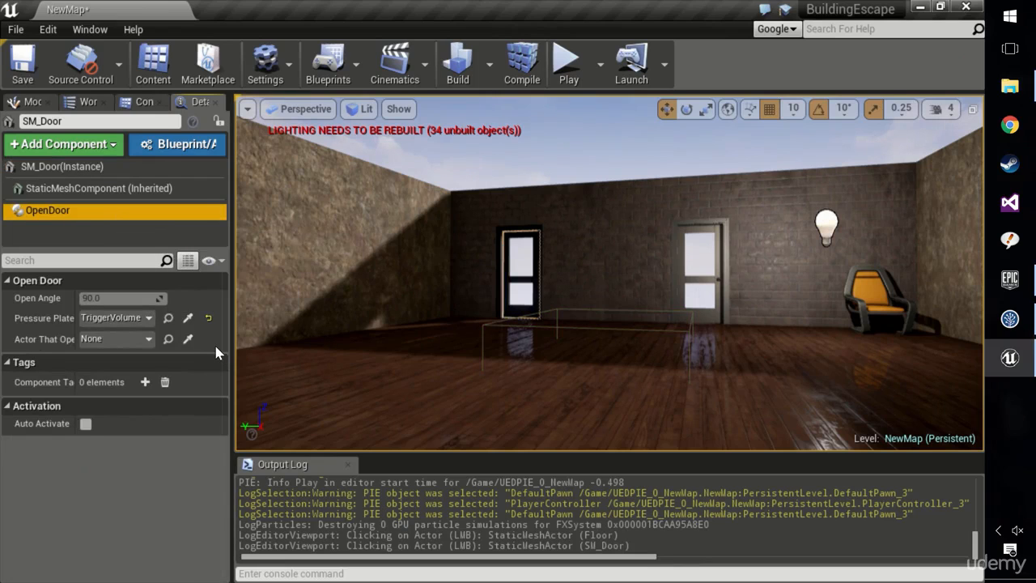
click(58, 167)
click(72, 211)
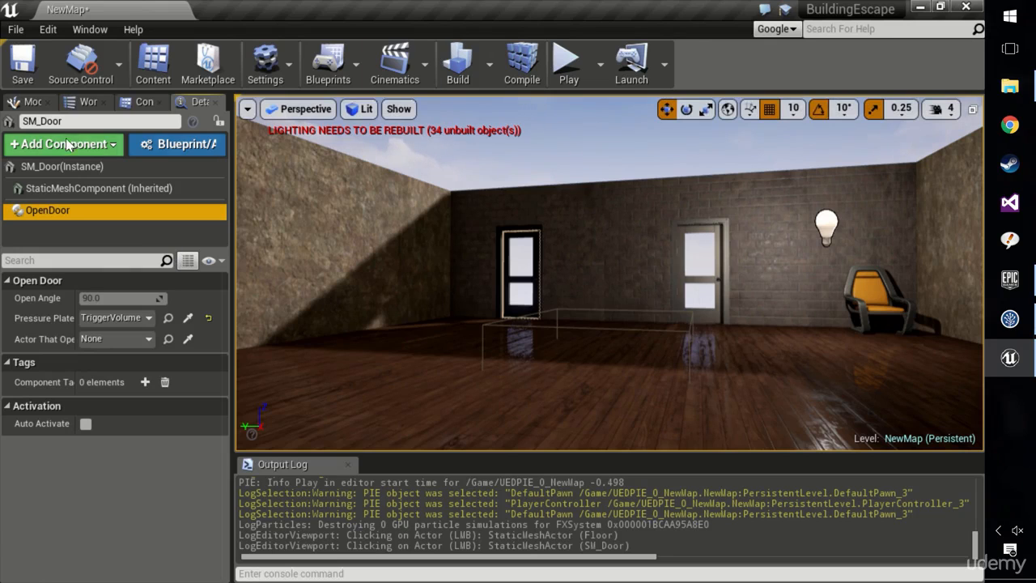
Run the level, select the spawned PlayerController among the actors, detach from the player and stop playing.
click(81, 106)
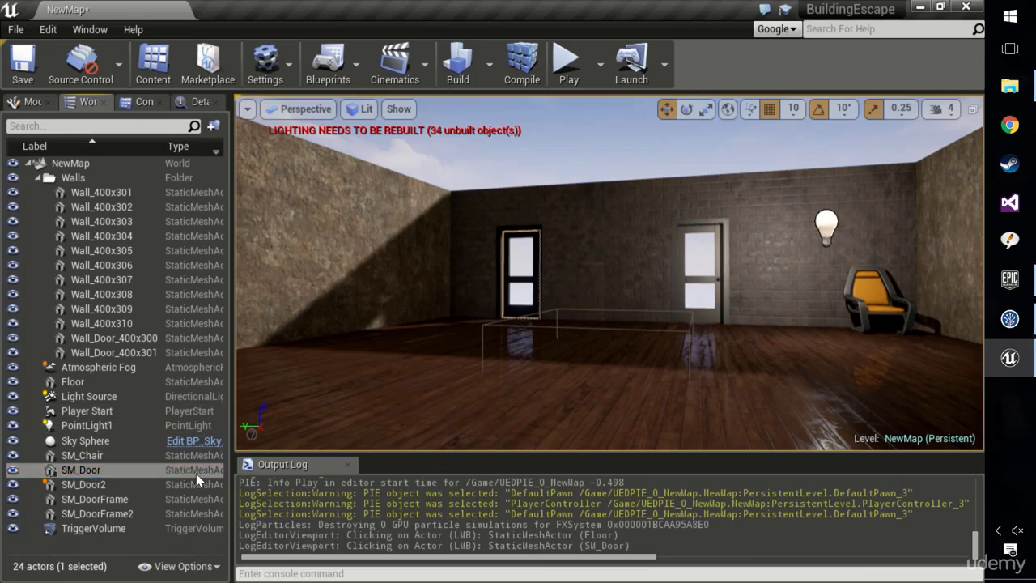
click(566, 65)
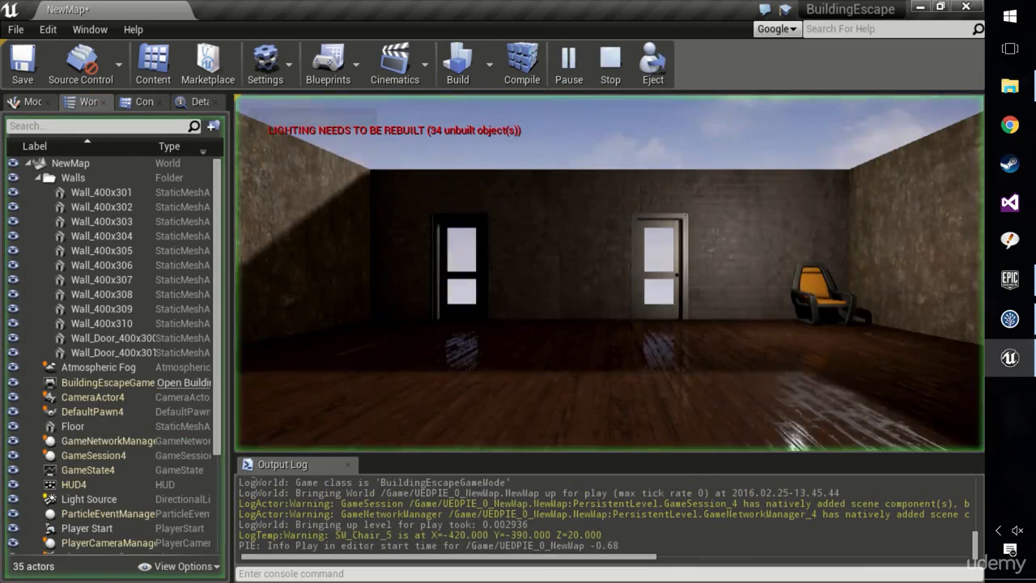
scroll(148, 498, down, 2)
click(172, 504)
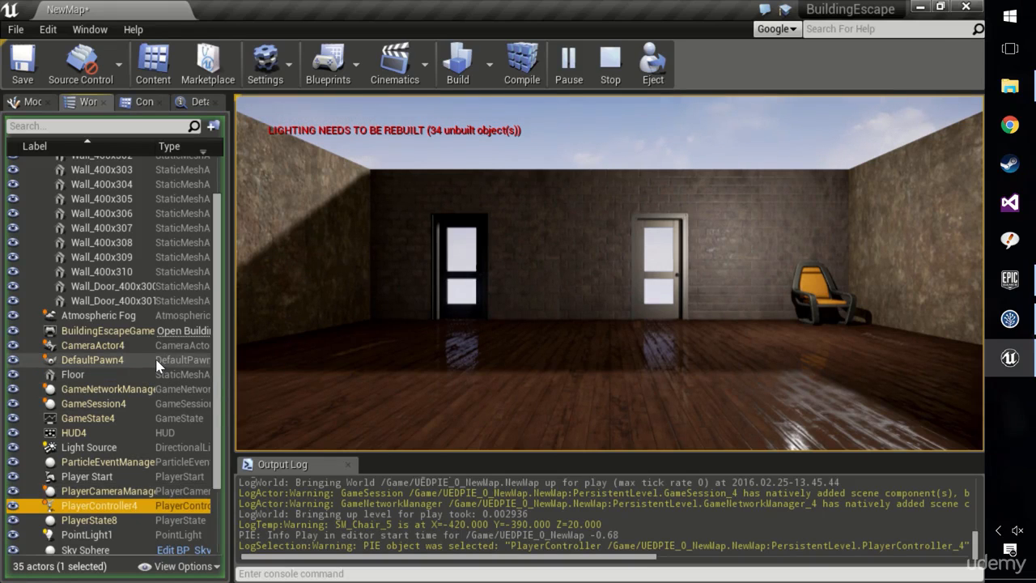
click(652, 65)
right_drag(639, 208, 618, 224)
click(609, 65)
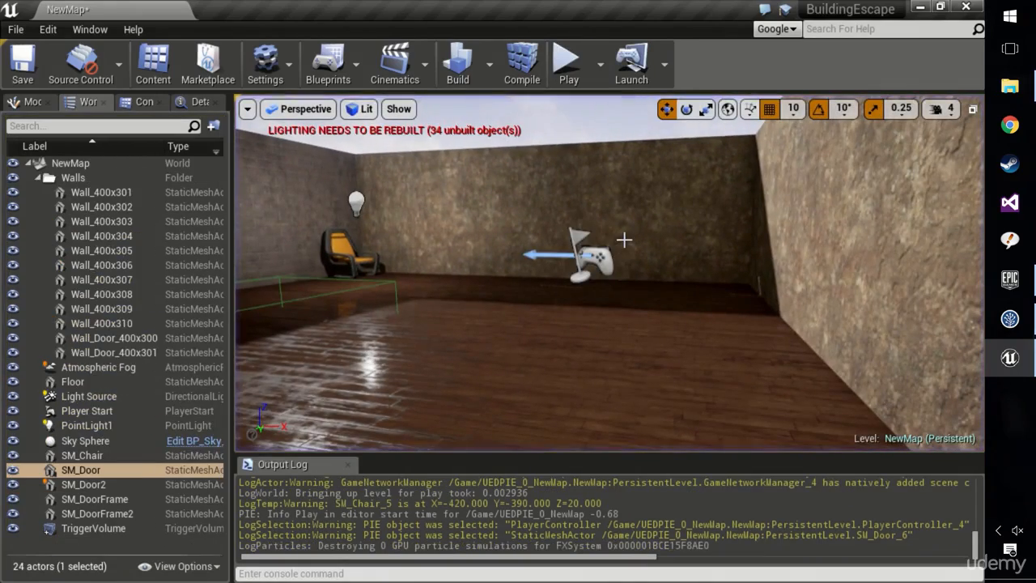
Open OpenDoor.h in Visual Studio from SM_Door's OpenDoor component and show its private properties.
click(194, 101)
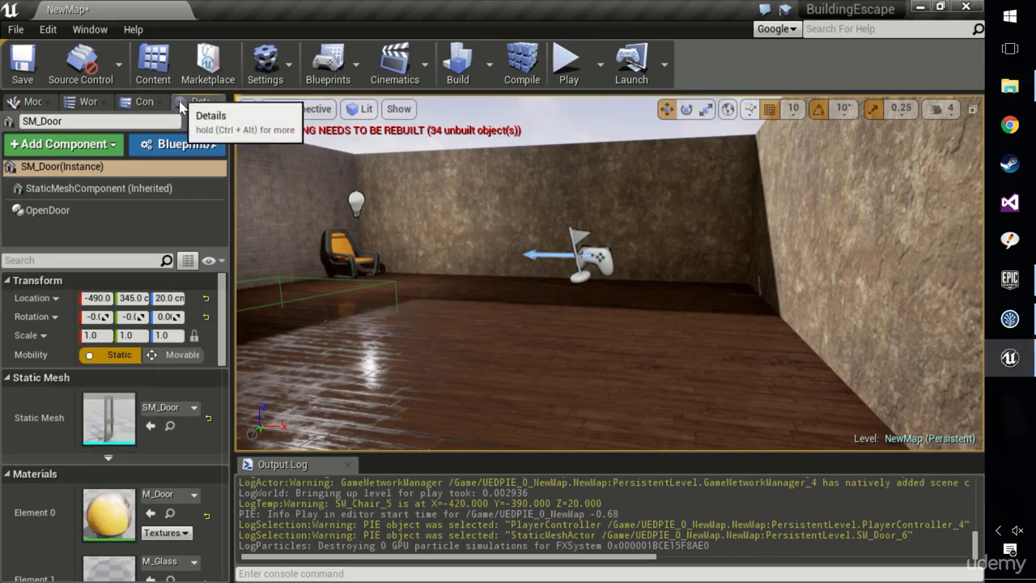
right_click(64, 209)
click(146, 354)
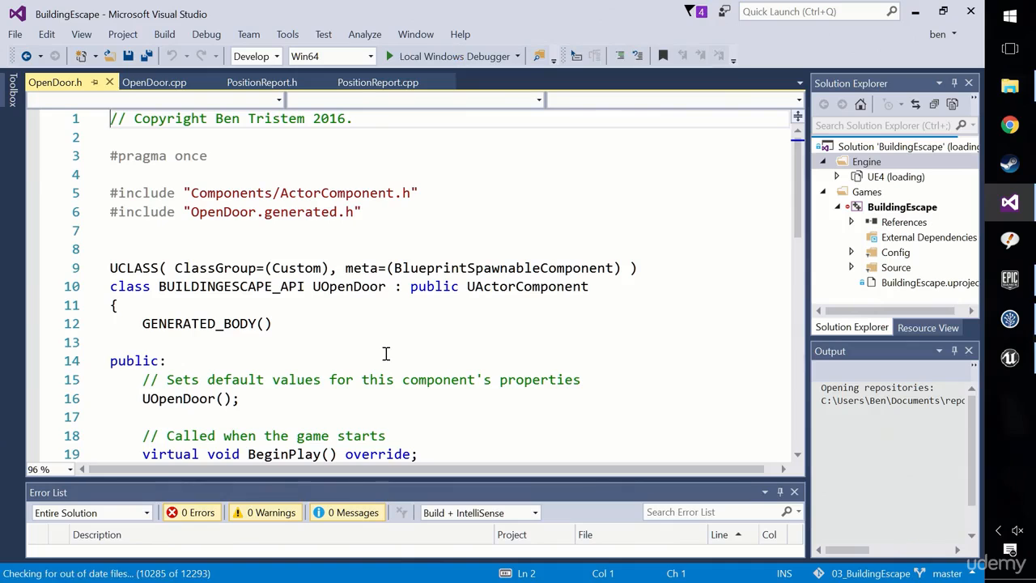
scroll(415, 356, down, 6)
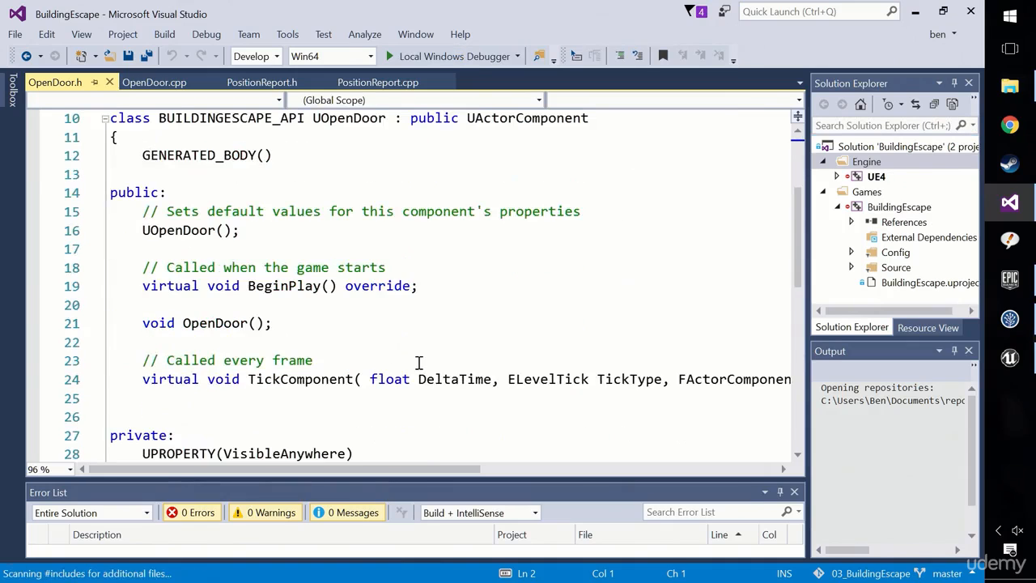
scroll(413, 352, down, 1)
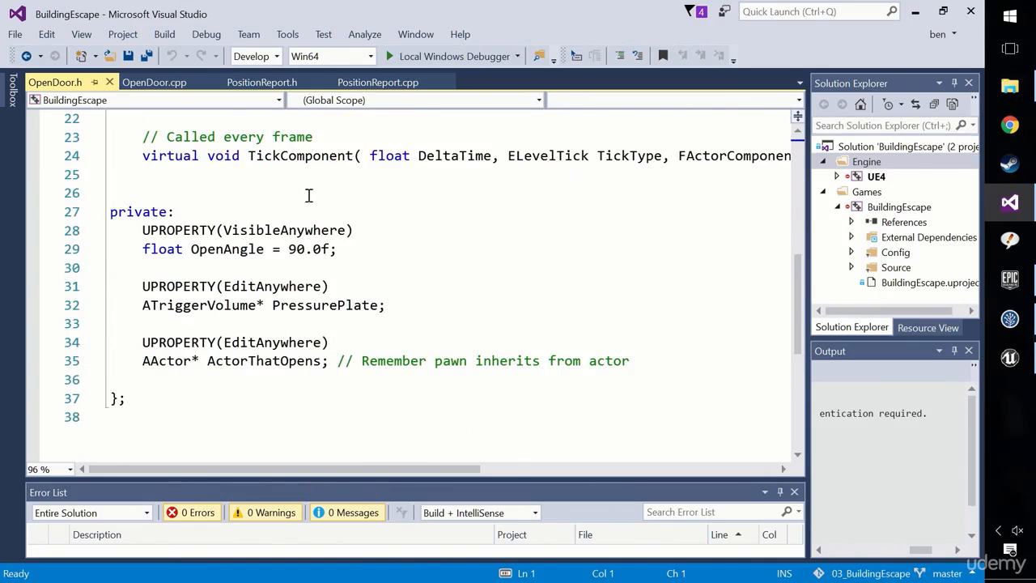
Examine the BeginPlay function in OpenDoor.cpp and return to the private properties in OpenDoor.h.
click(154, 82)
scroll(391, 316, up, 3)
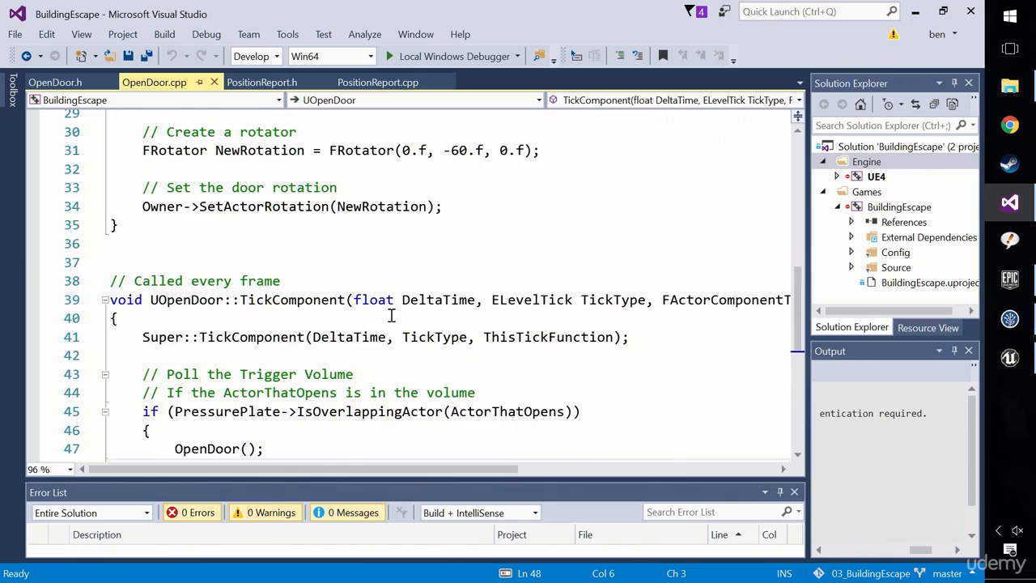
scroll(391, 315, up, 3)
scroll(395, 319, up, 1)
drag(371, 218, 143, 209)
click(166, 213)
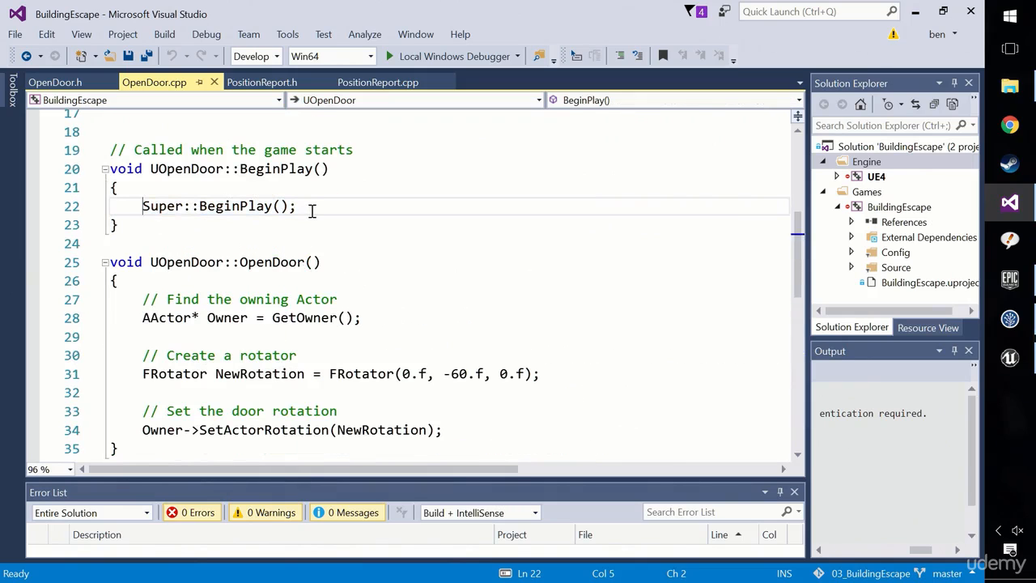
click(55, 82)
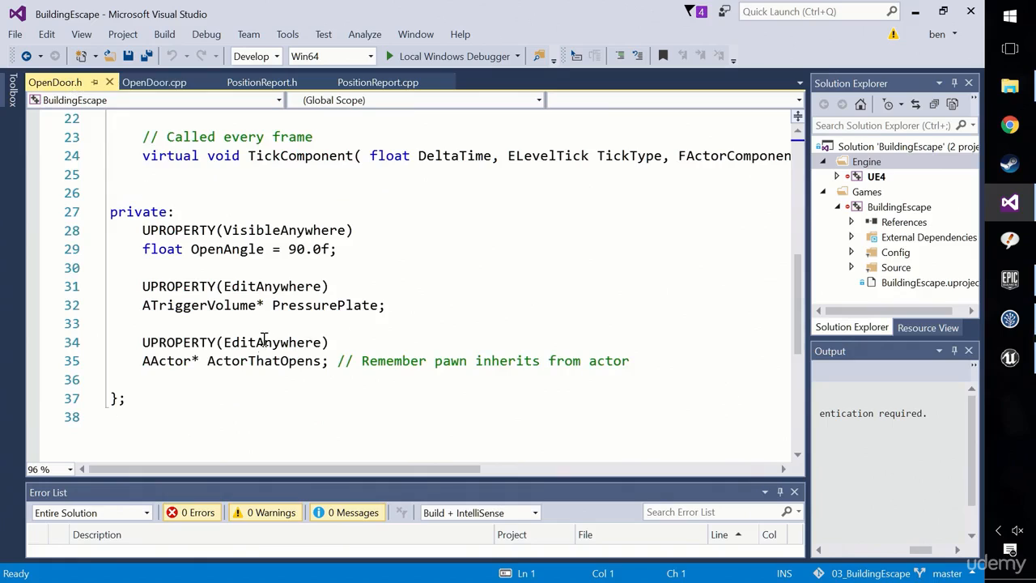
Remove the UPROPERTY(EditAnywhere) line above ActorThatOpens in OpenDoor.h and the blank line below that declaration.
drag(143, 362, 340, 379)
drag(370, 343, 99, 344)
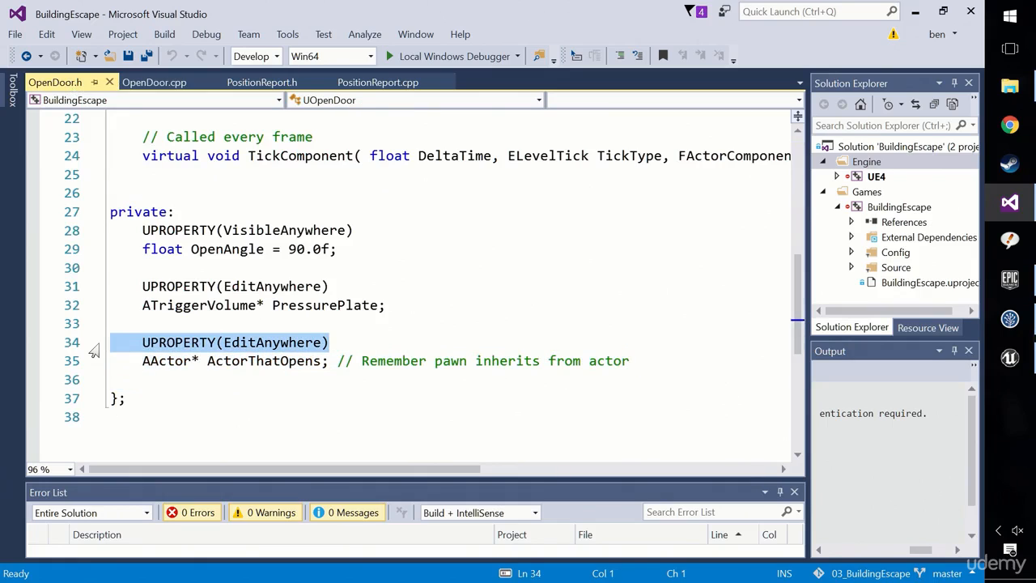
key(Delete)
key(Delete)
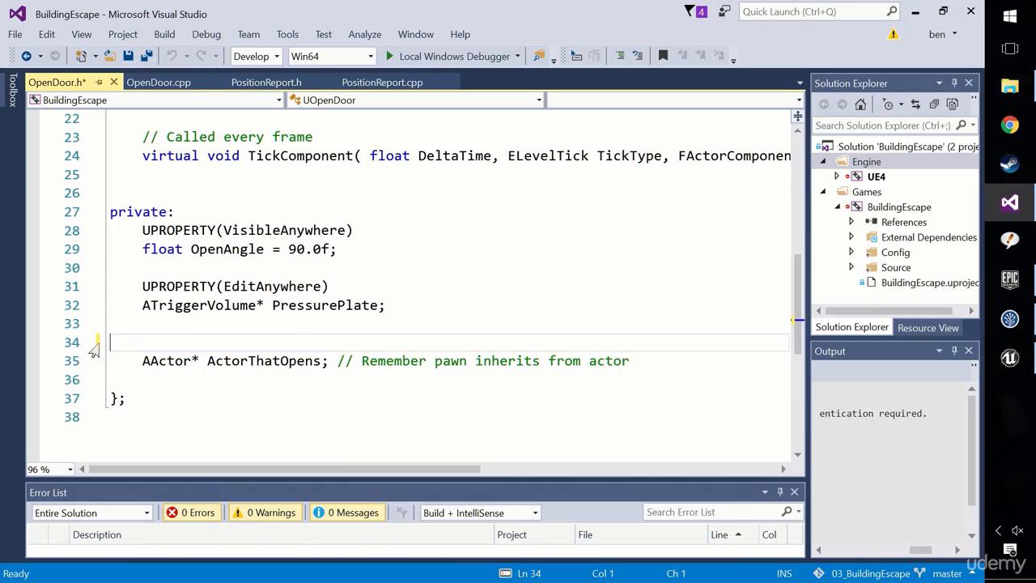
key(Down)
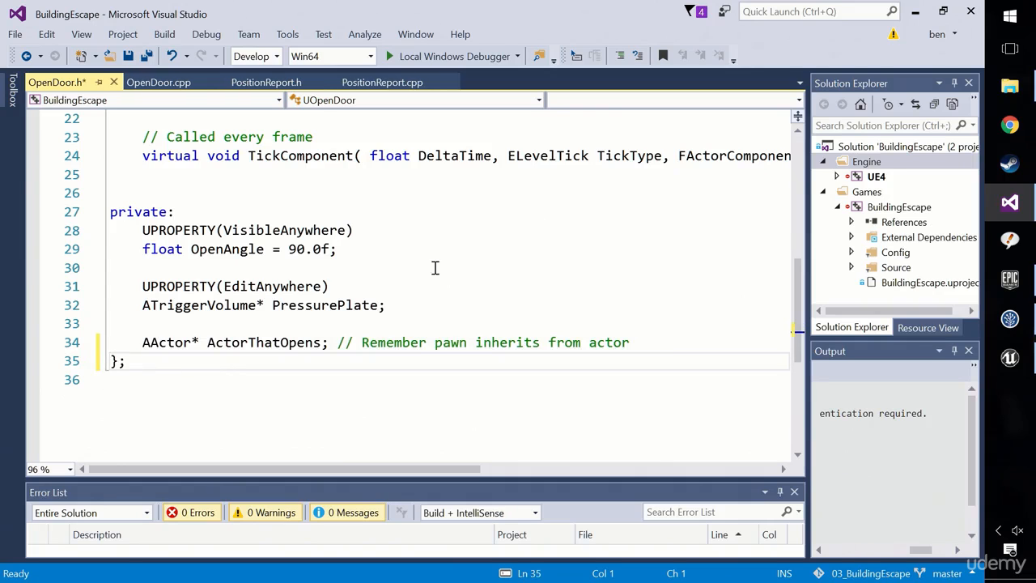
Check the OpenDoor component's properties in Unreal Editor, then return to the ActorThatOpens declaration in OpenDoor.h.
click(1009, 357)
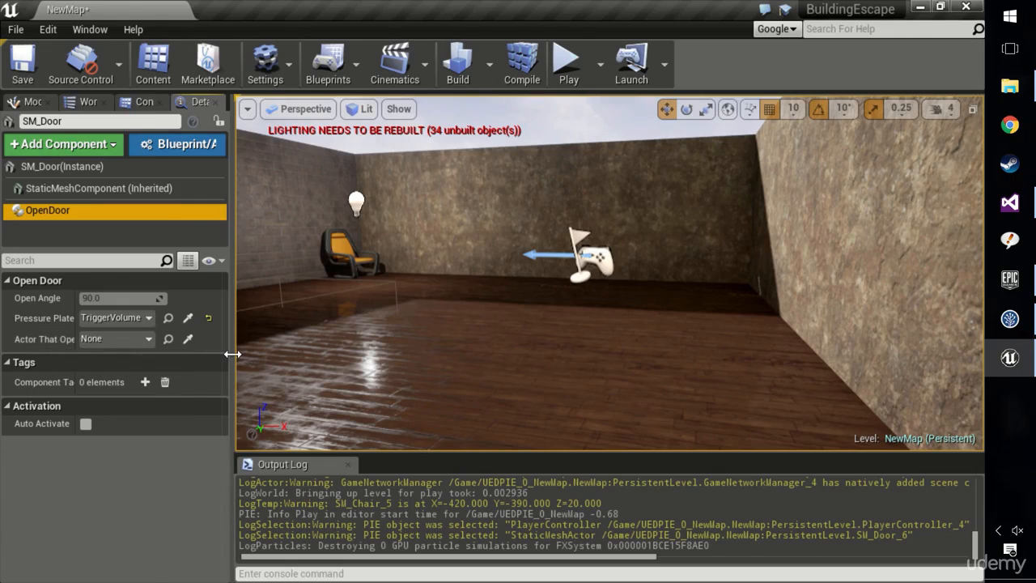
click(1009, 202)
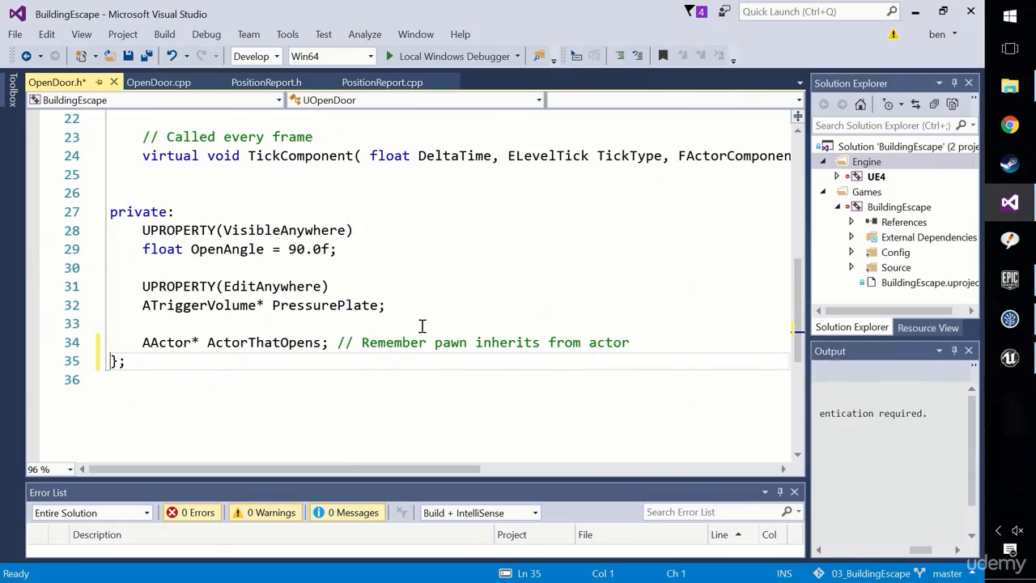
drag(143, 343, 310, 343)
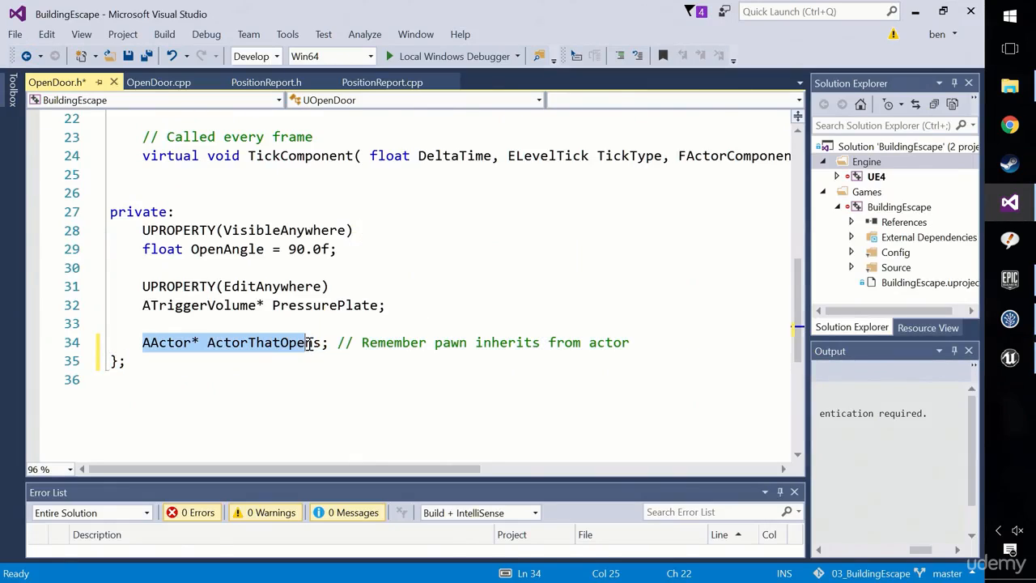
double_click(285, 345)
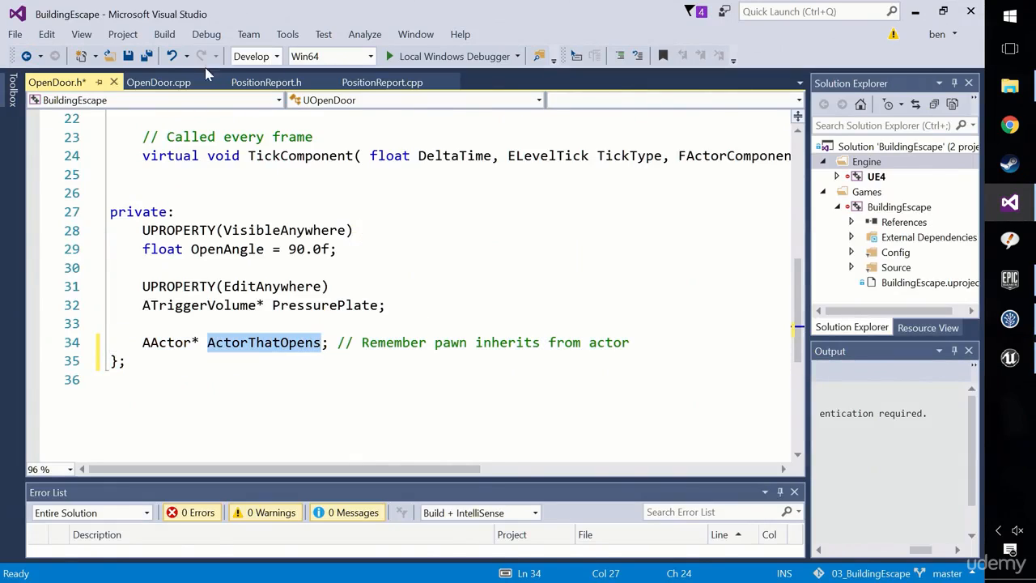
In OpenDoor.cpp, start a GetWorld()-> statement below Super::BeginPlay() in the BeginPlay function.
click(162, 82)
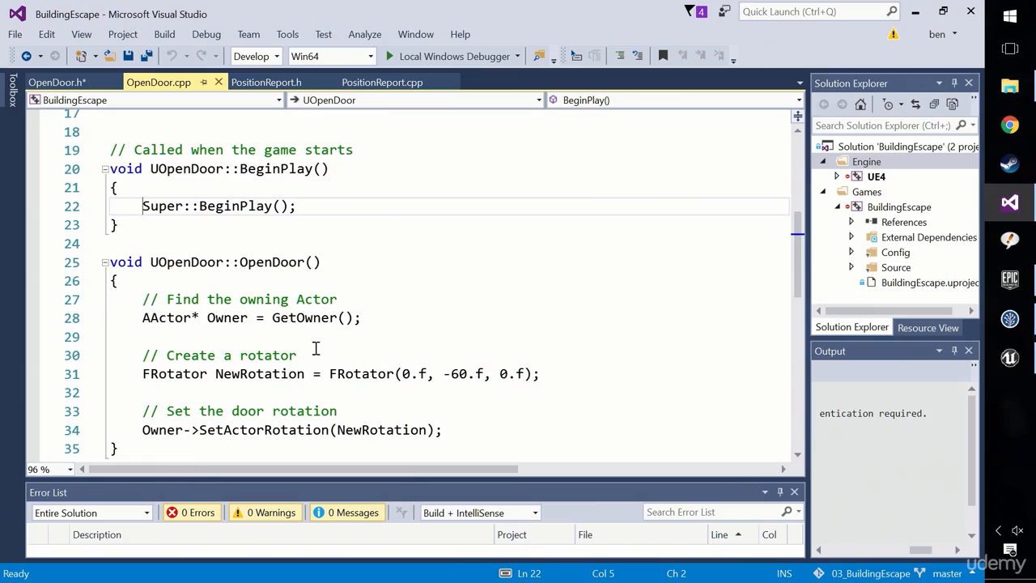
key(Return)
key(Return)
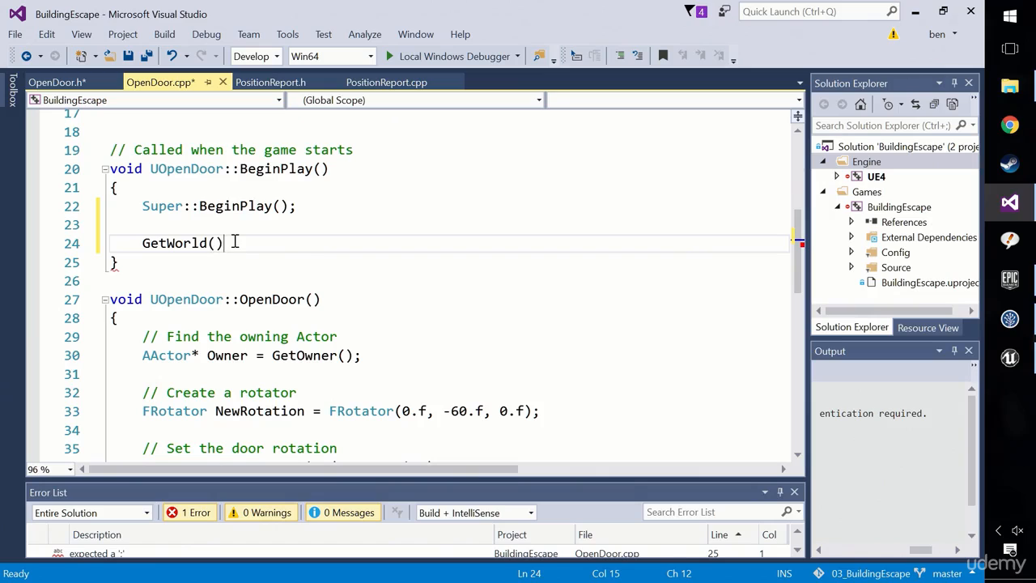
text(>)
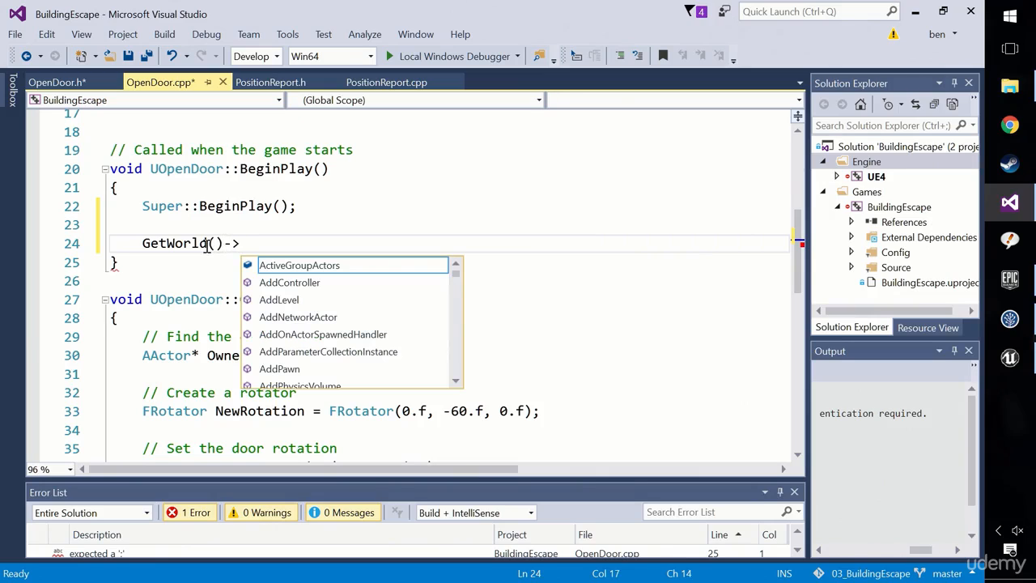
click(185, 246)
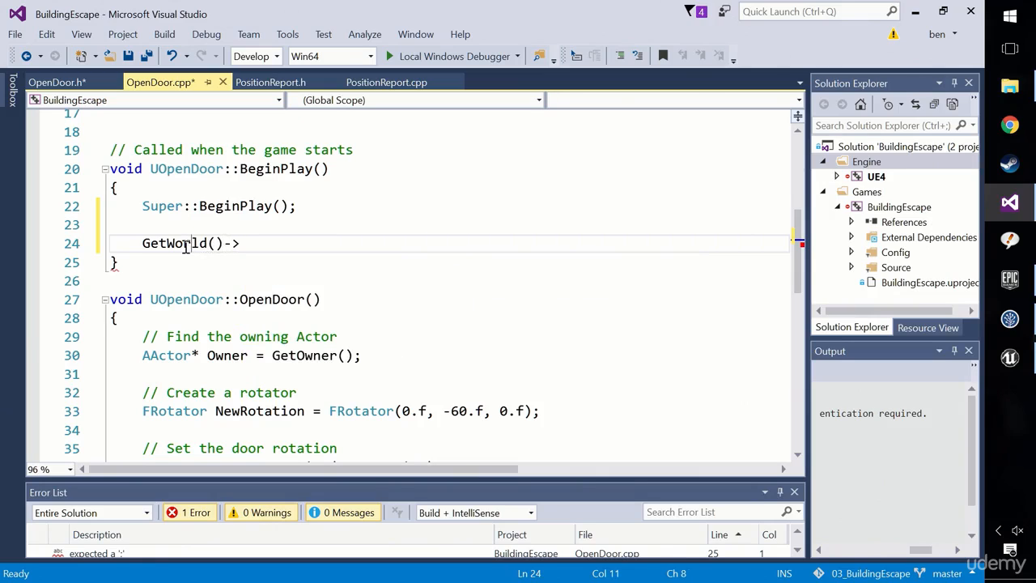
click(193, 301)
mouse_move(184, 236)
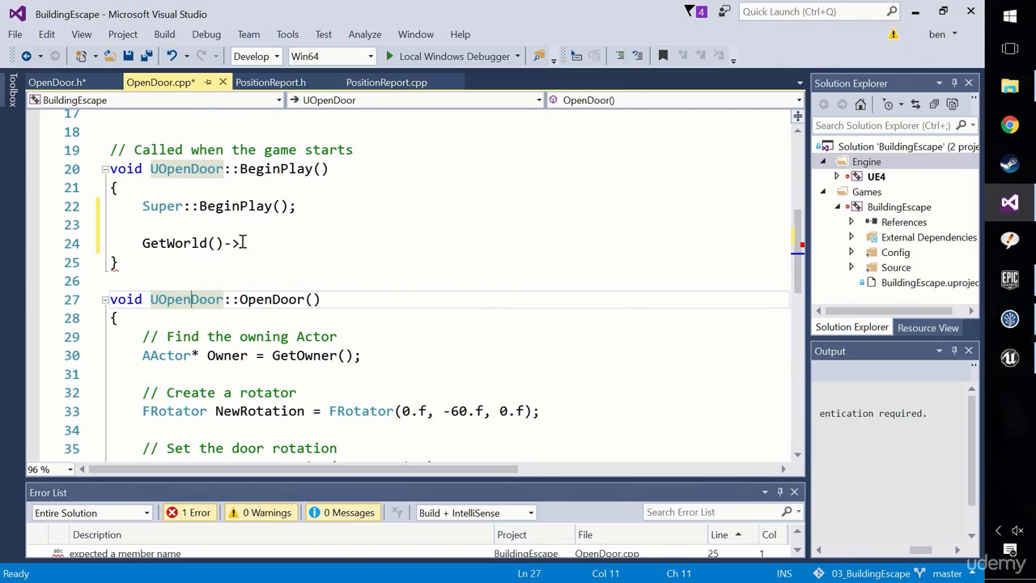
click(251, 245)
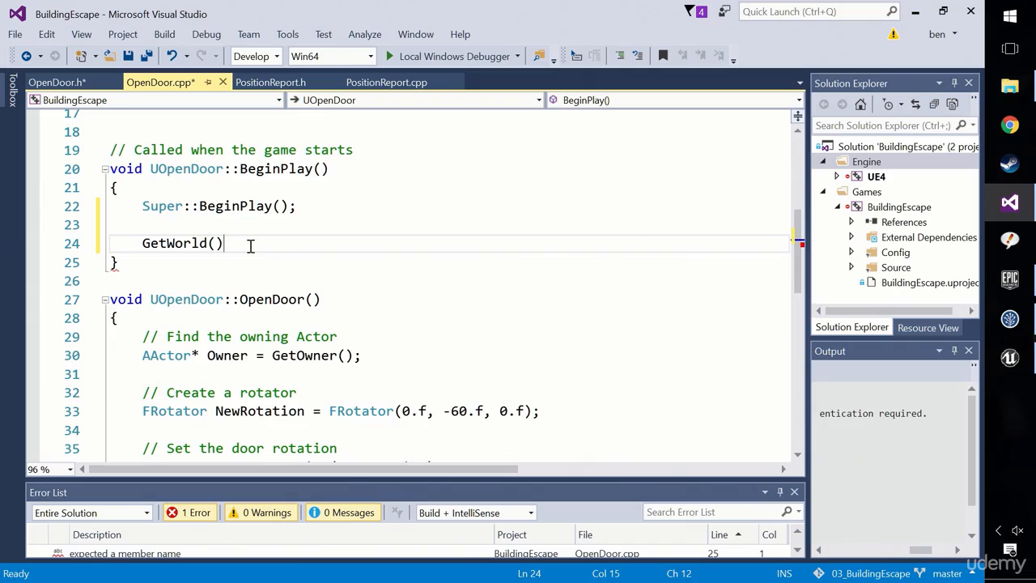
text(>)
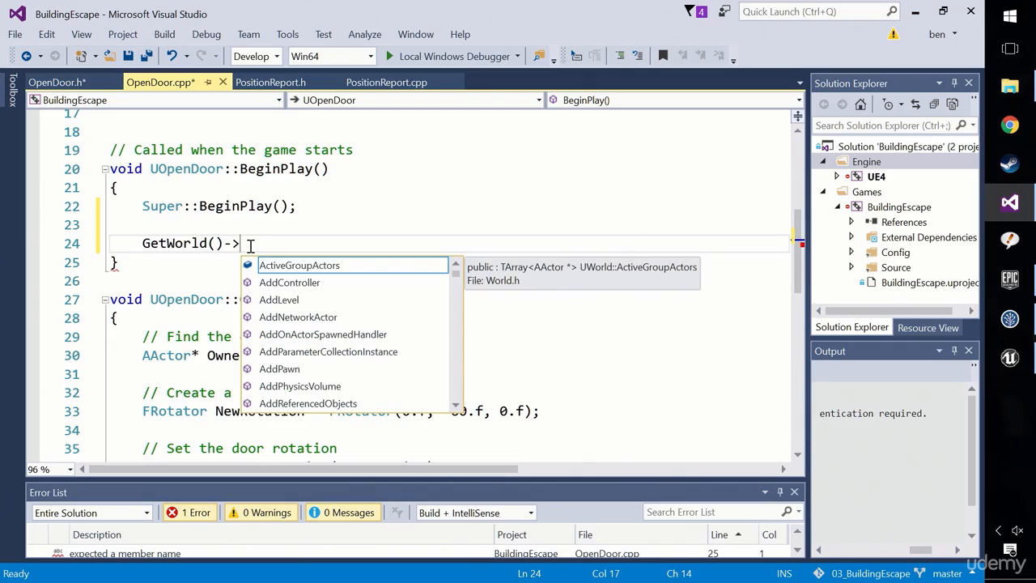
text(pawn)
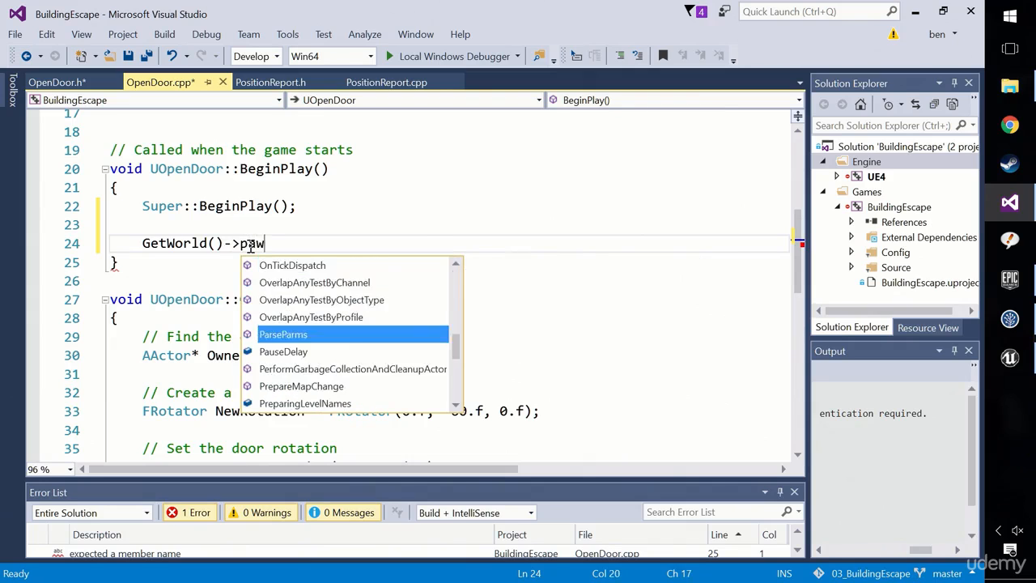
Try to find a pawn getter among the members of GetWorld(), filtering by "pawn" and "getpaw".
key(BackSpace)
key(BackSpace)
key(BackSpace)
key(BackSpace)
text(get)
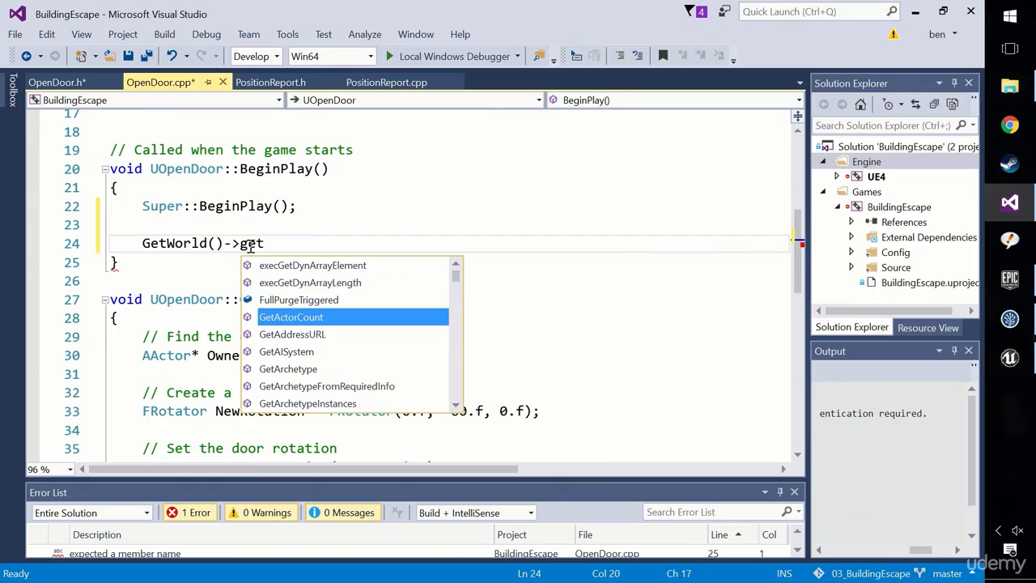
text(paw)
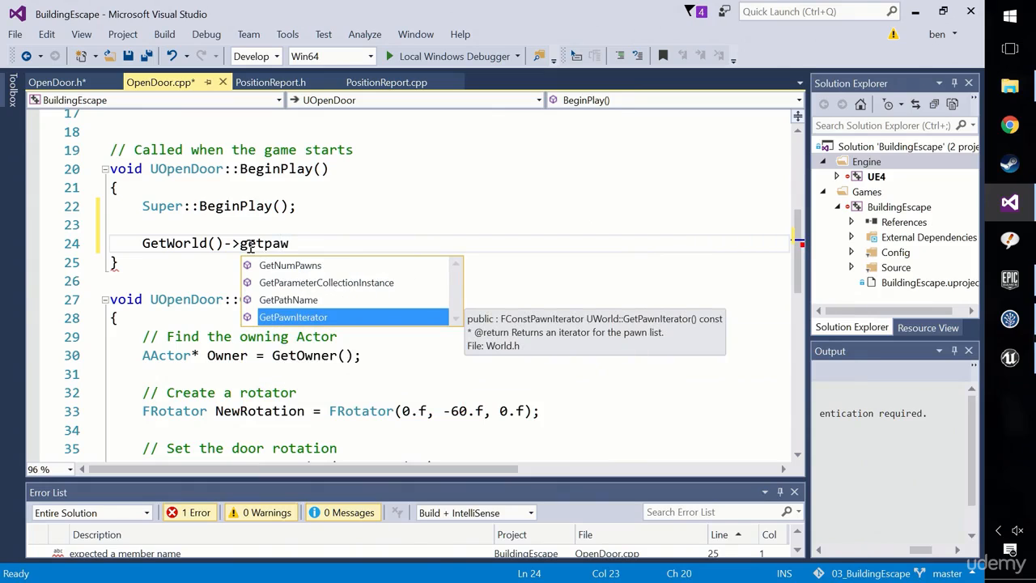
key(BackSpace)
key(BackSpace)
key(BackSpace)
key(BackSpace)
key(BackSpace)
key(BackSpace)
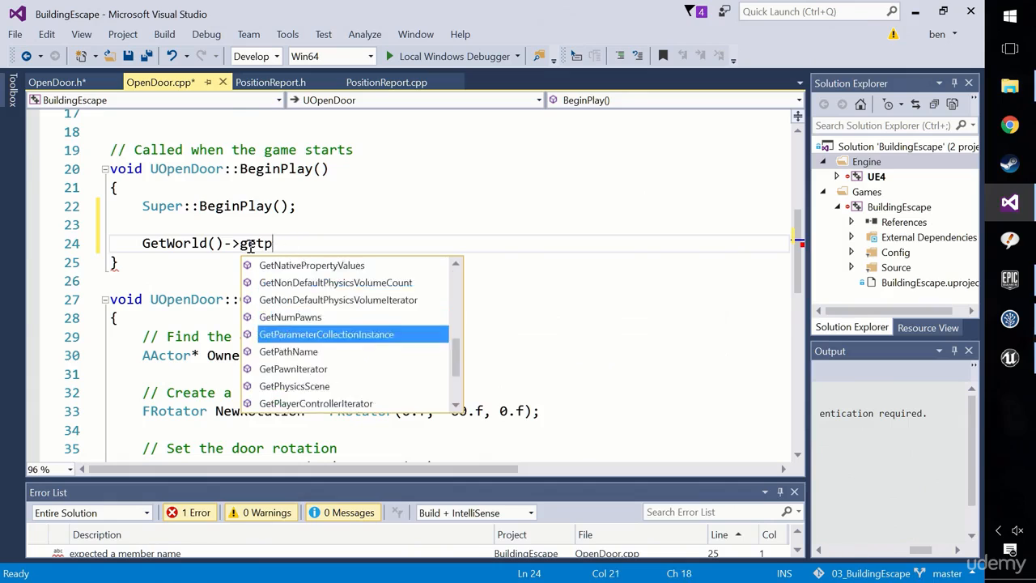
Look up the player getters and complete the statement to GetWorld()->GetFirstPlayerController.
text(Getpla)
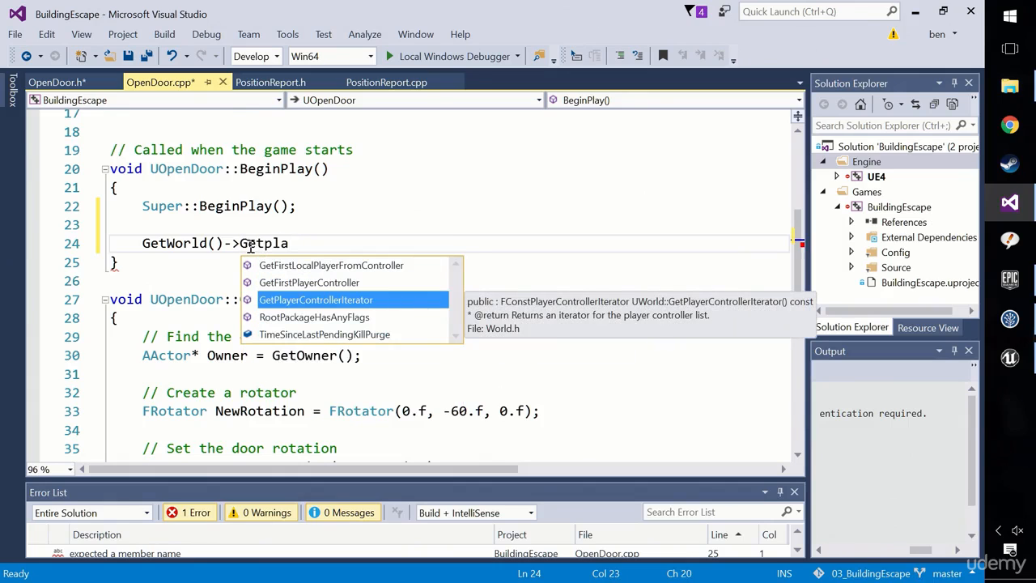
click(371, 289)
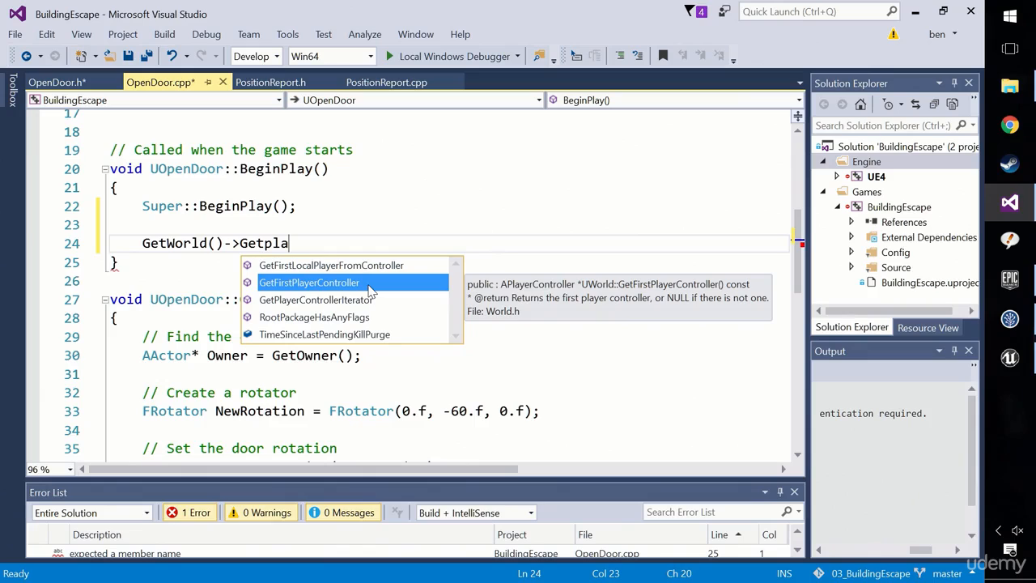
double_click(369, 284)
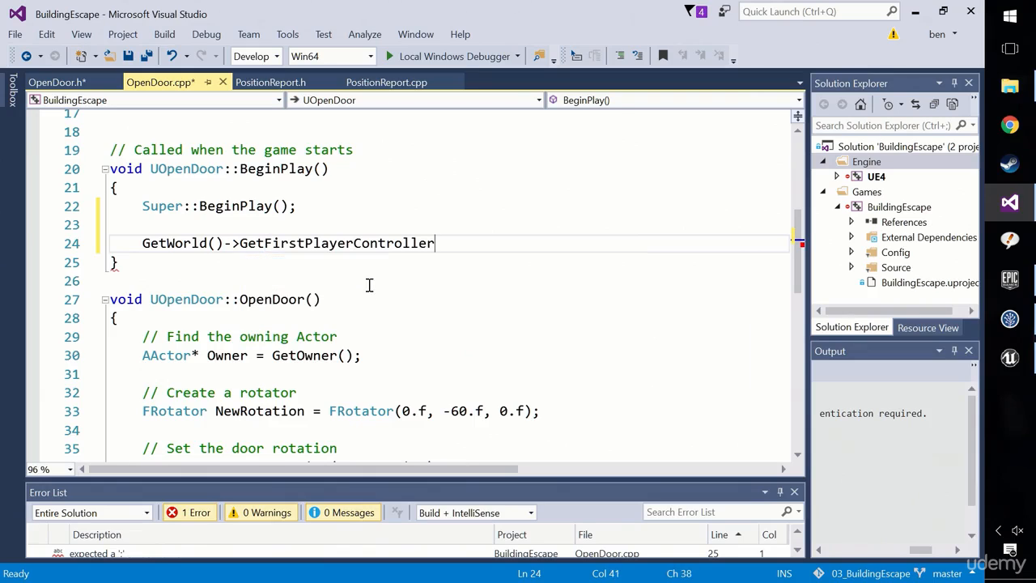
Finish the statement as GetWorld()->GetFirstPlayerController()->GetPawn(); and check what GetPawn returns.
text(()->Get)
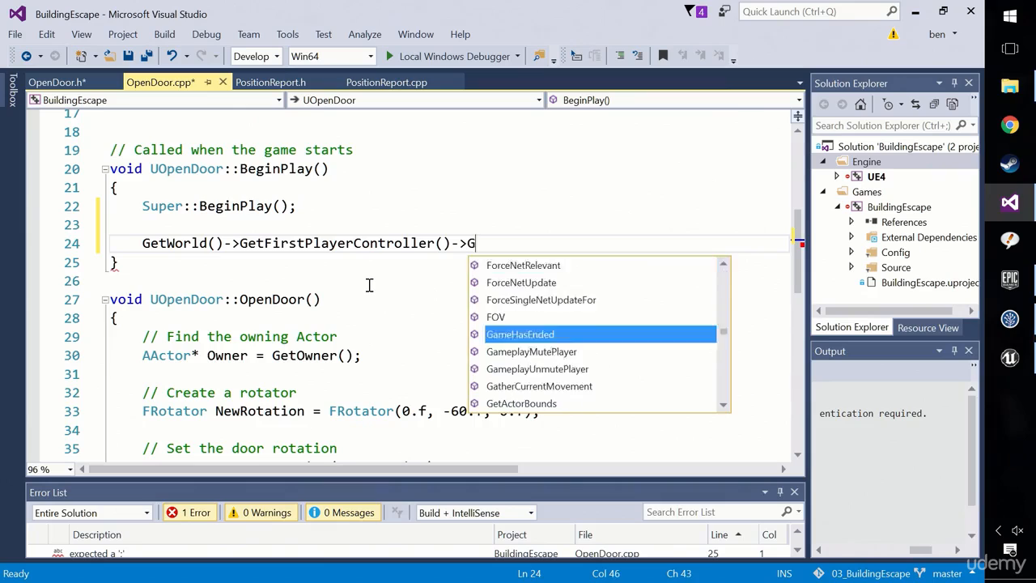
text(PathName())
key(BackSpace)
key(BackSpace)
key(BackSpace)
key(BackSpace)
key(BackSpace)
key(BackSpace)
key(BackSpace)
key(BackSpace)
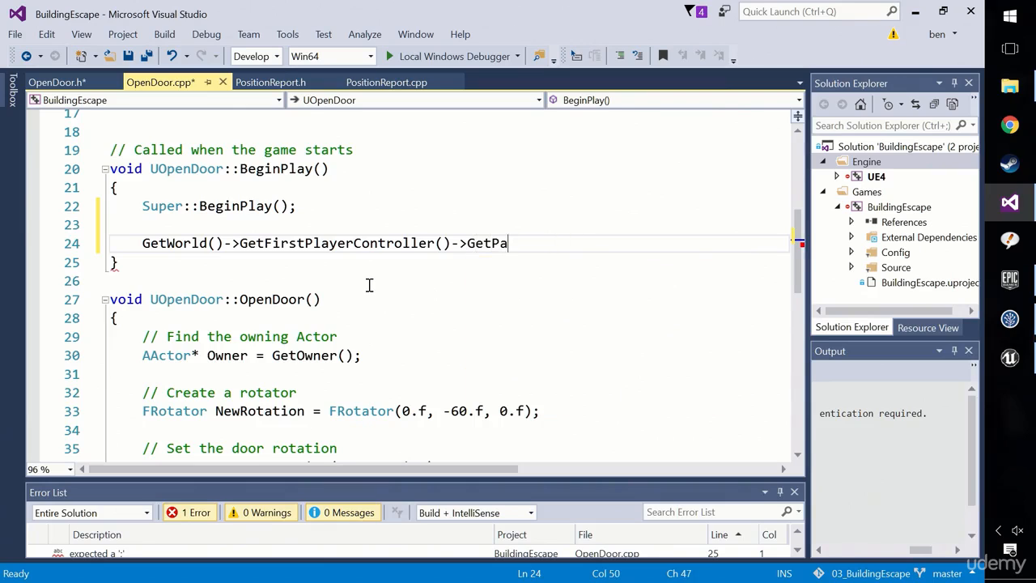
text(wn())
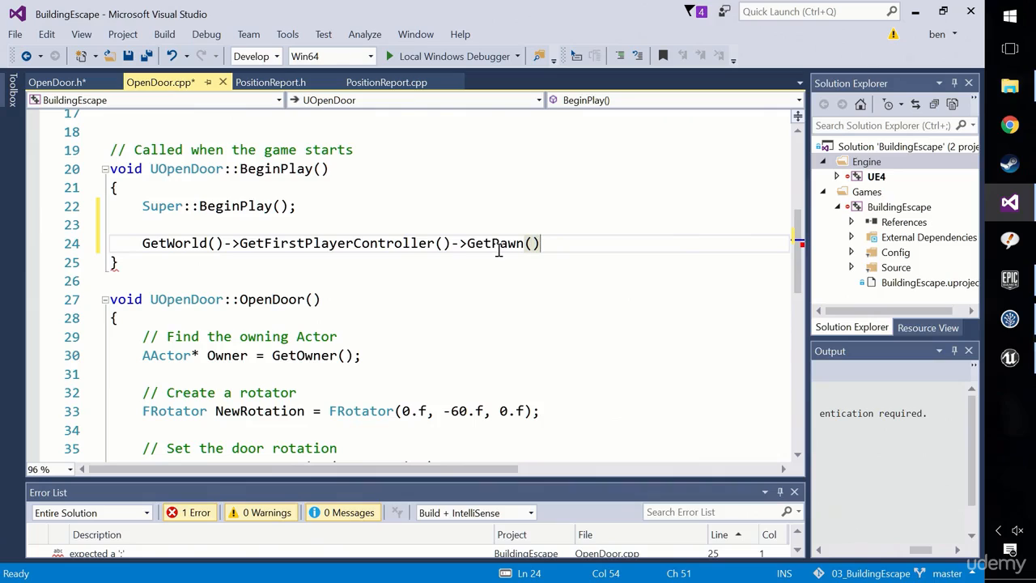
mouse_move(498, 249)
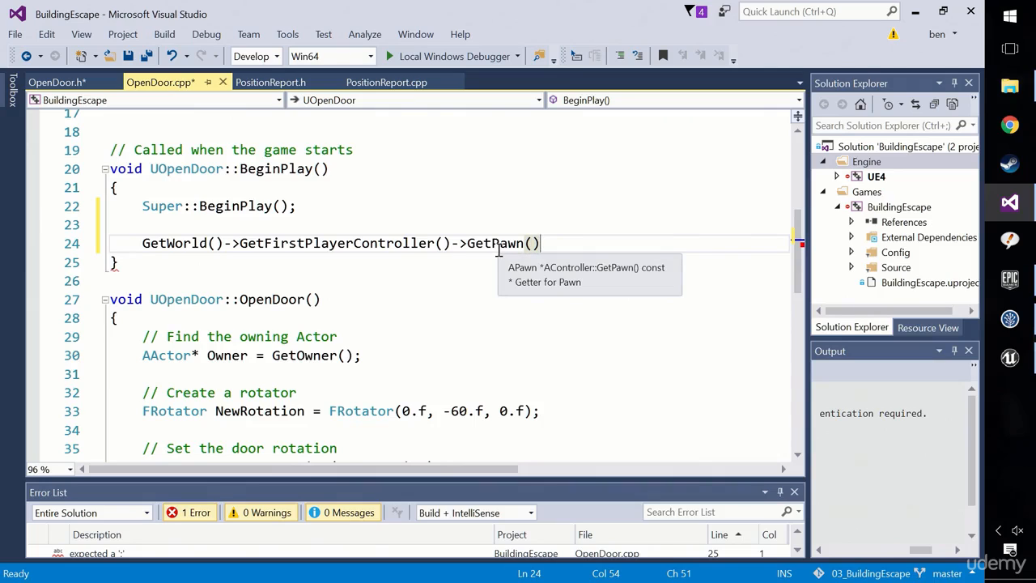
text(;)
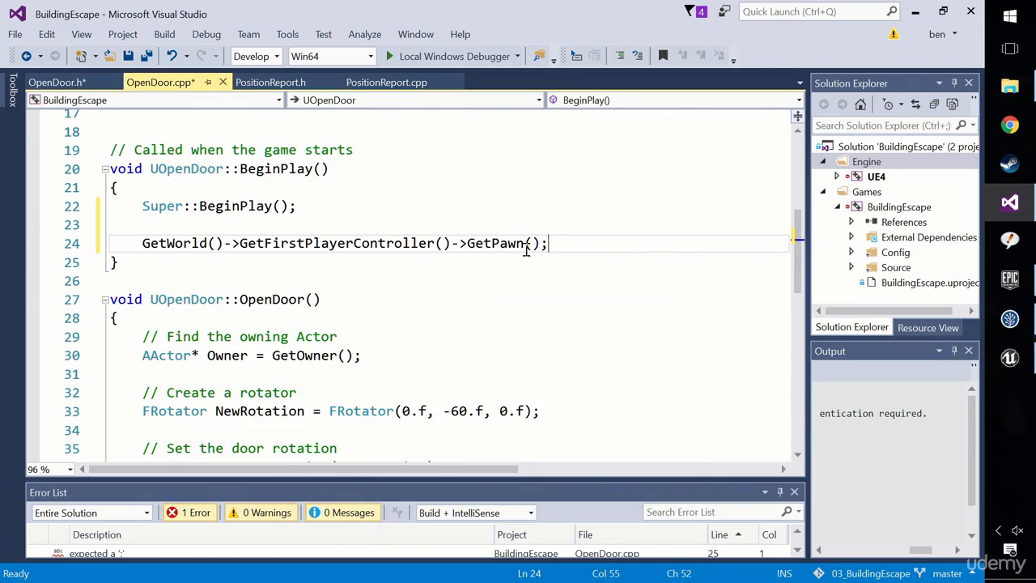
Assign the result of the GetPawn() call to ActorThatOpens in BeginPlay.
shift+click(495, 249)
drag(495, 250, 467, 254)
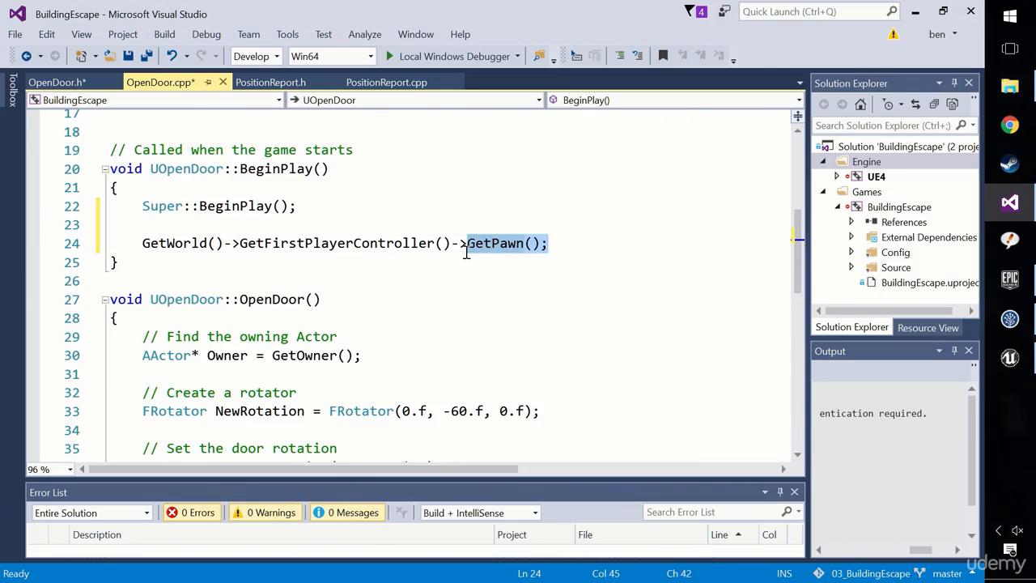
click(143, 243)
text(ActorThatOpens )
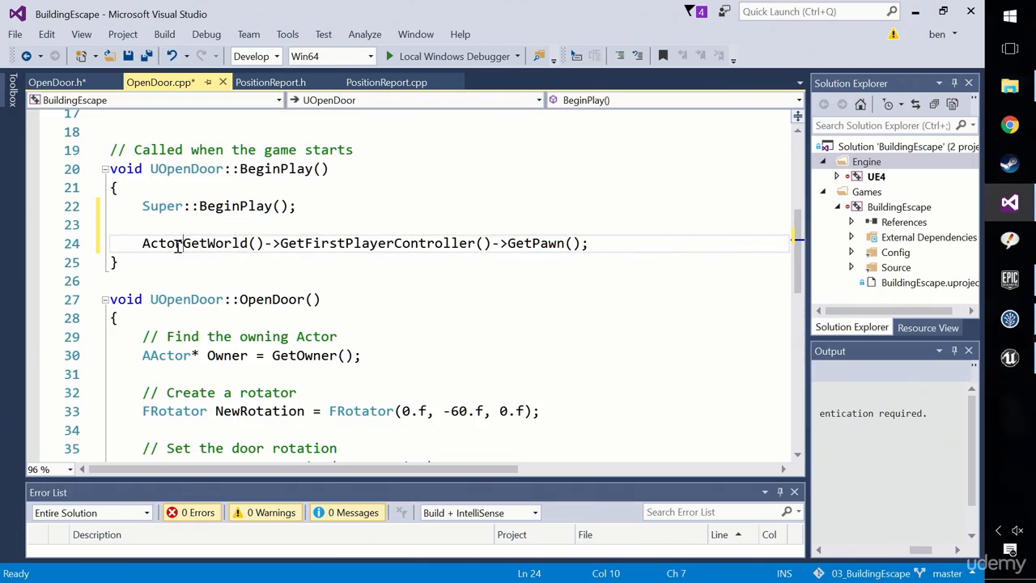
text(=)
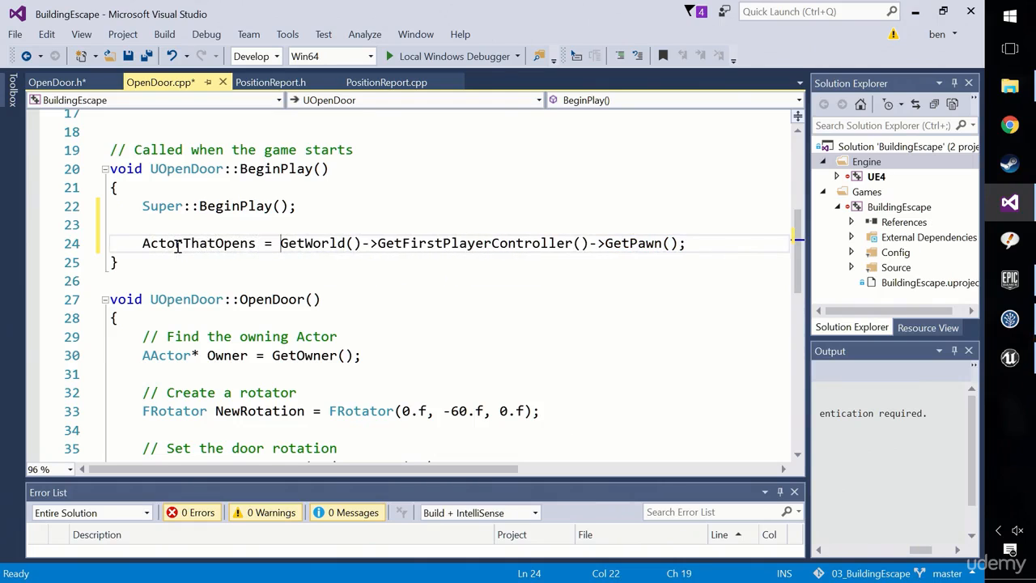
Check the AActor* type of ActorThatOpens in OpenDoor.h and return to BeginPlay in OpenDoor.cpp.
click(56, 82)
drag(199, 343, 142, 342)
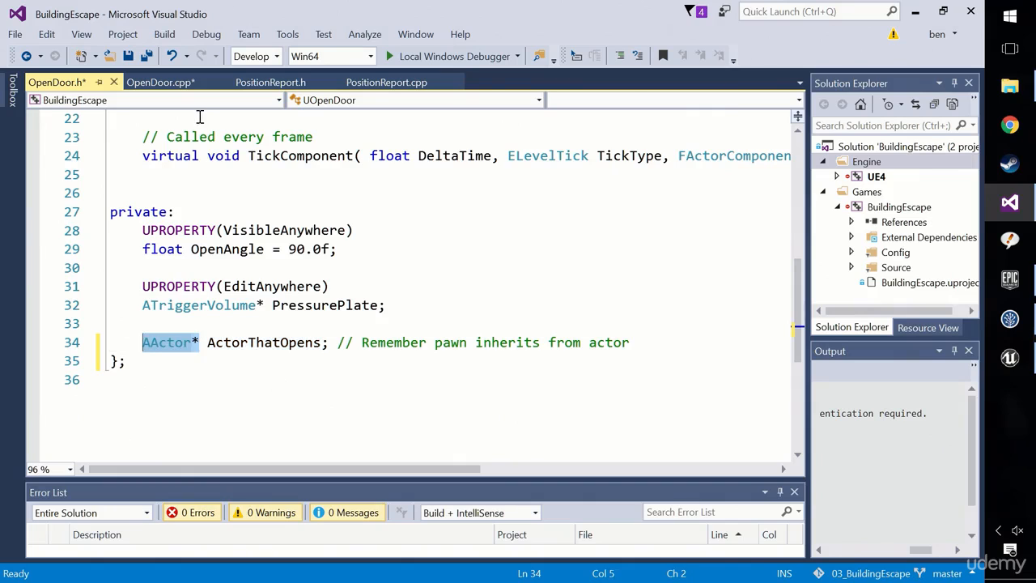
click(172, 84)
click(422, 259)
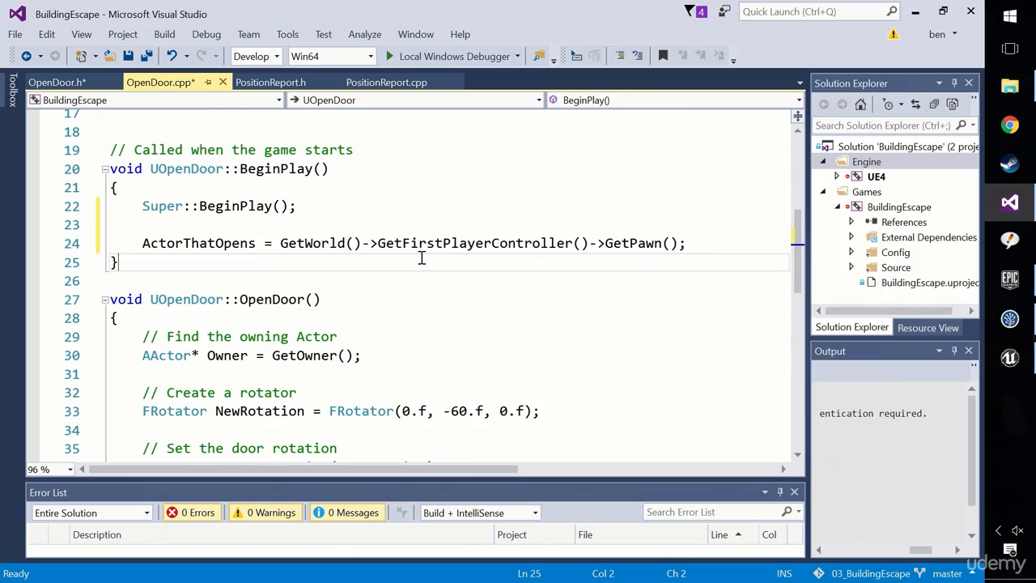
Switch to Unreal Editor and check in the Class Viewer that Pawn is listed under Actor, closing the viewer when done.
click(1009, 357)
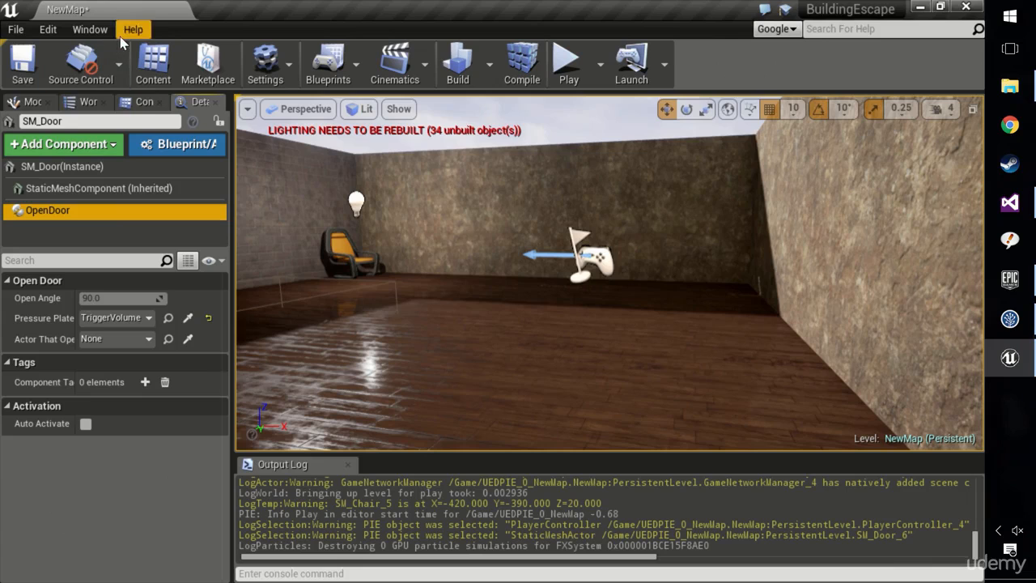
click(90, 29)
mouse_move(158, 275)
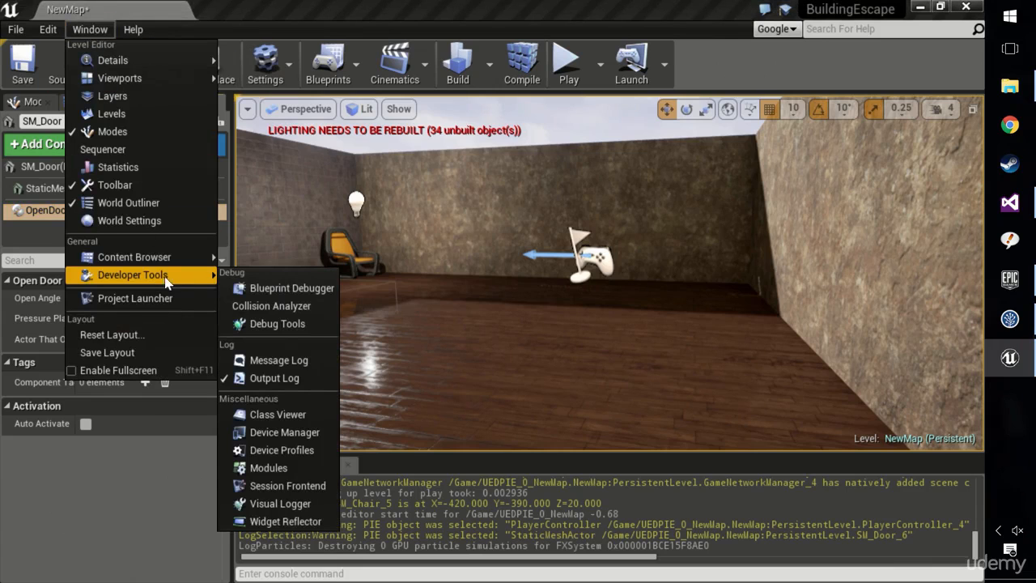
click(281, 421)
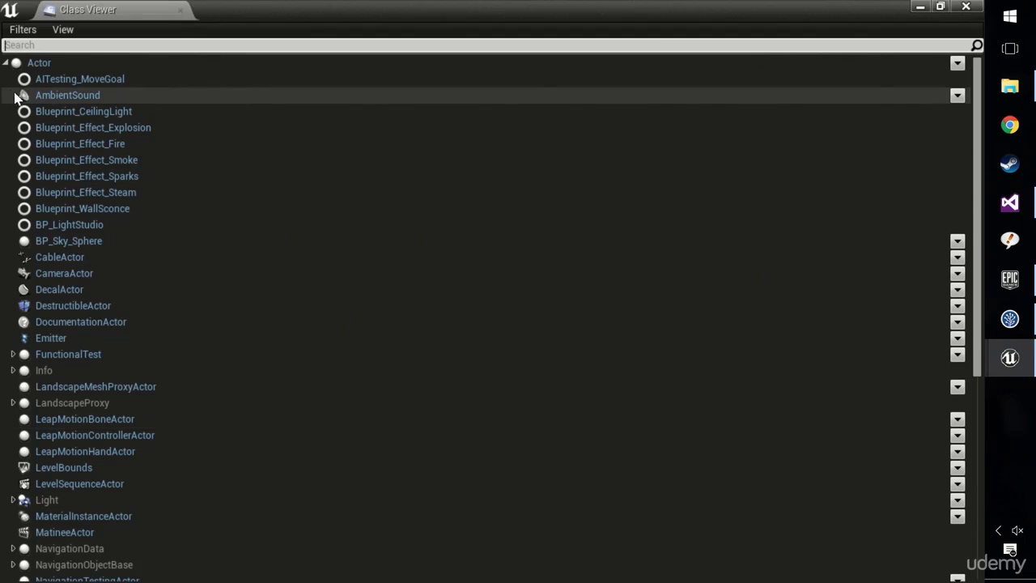
scroll(89, 450, down, 3)
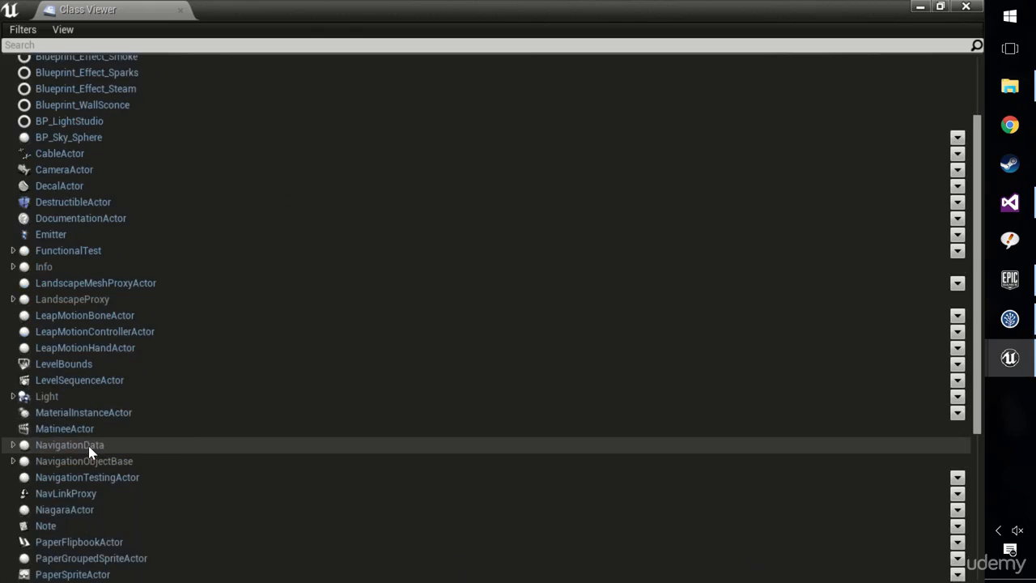
scroll(89, 451, down, 3)
click(41, 495)
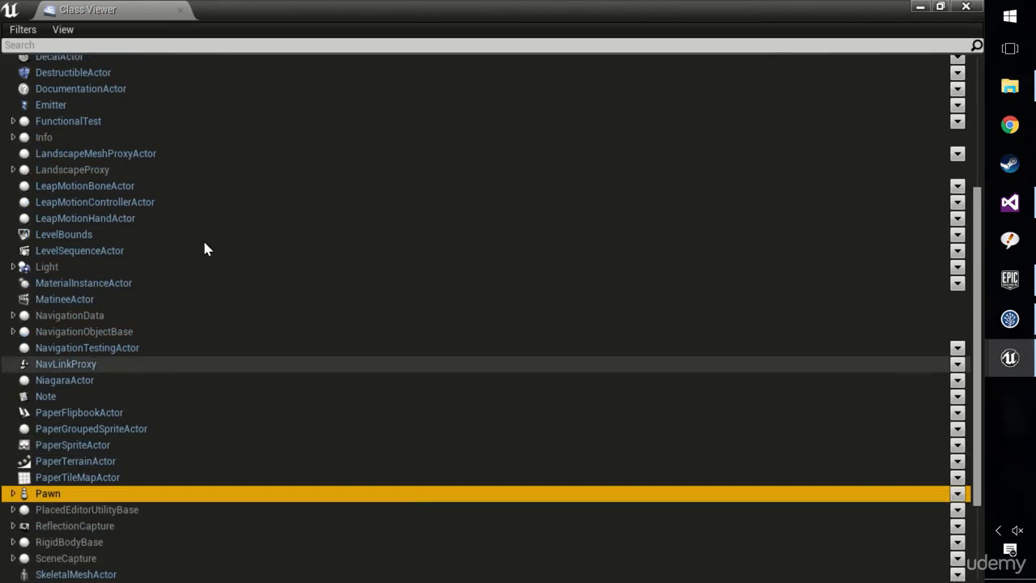
click(966, 7)
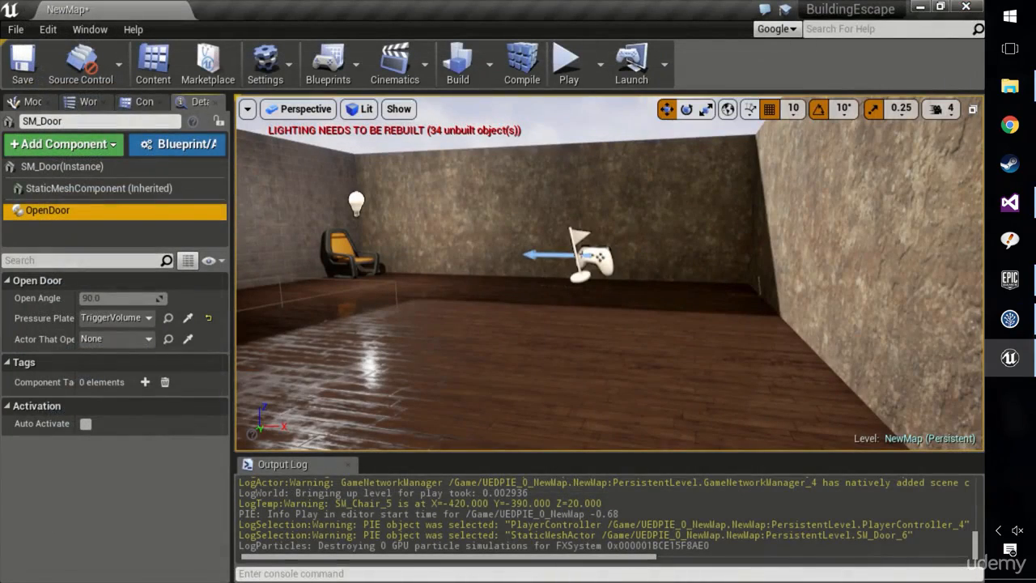
Return to Visual Studio and compare the return type of GetPawn() with the declared type of ActorThatOpens in BeginPlay.
click(1010, 202)
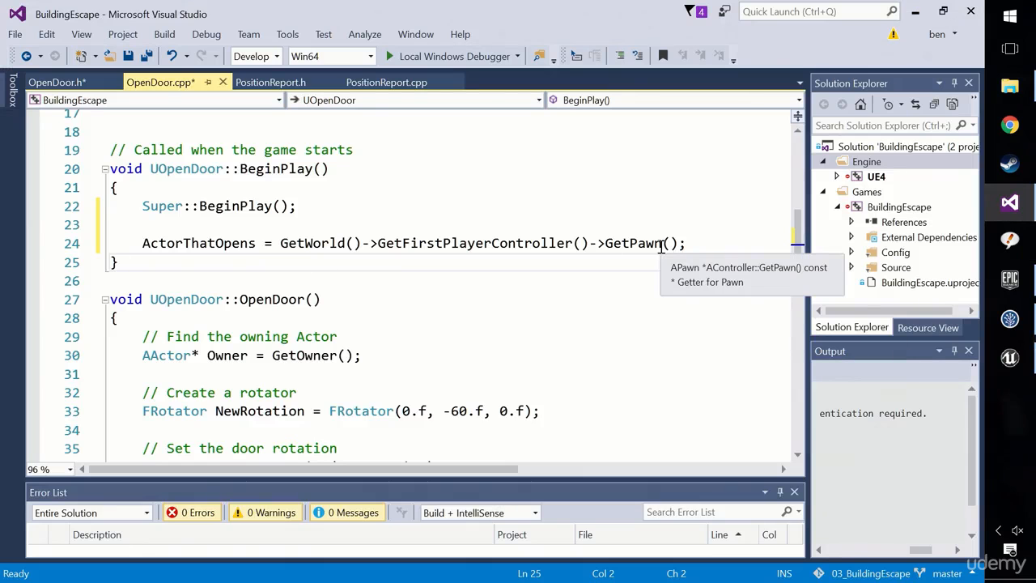
drag(679, 243, 282, 243)
click(192, 243)
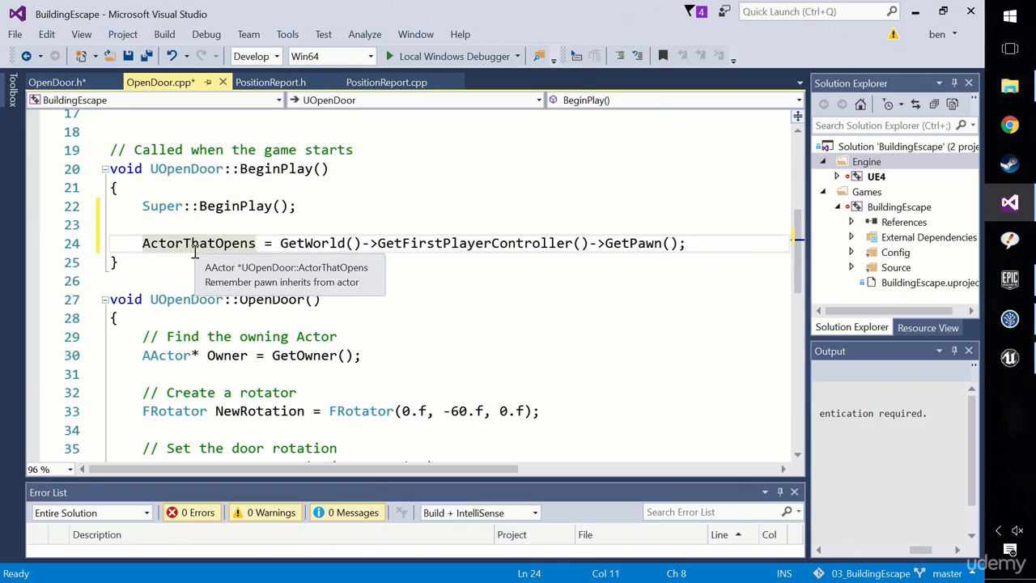
click(196, 282)
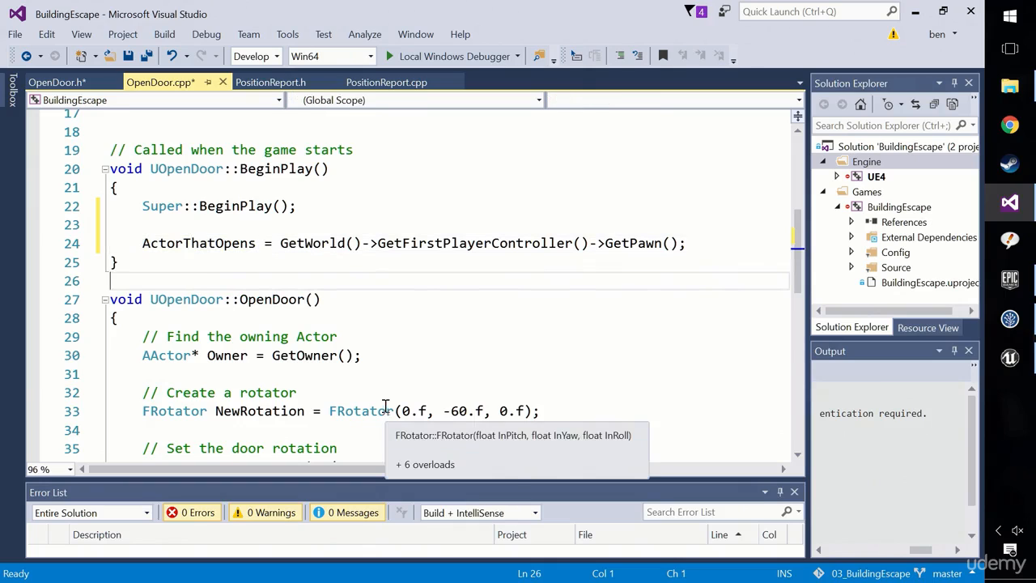
Build the BuildingEscape project and widen the build output area to read its log.
scroll(387, 389, down, 1)
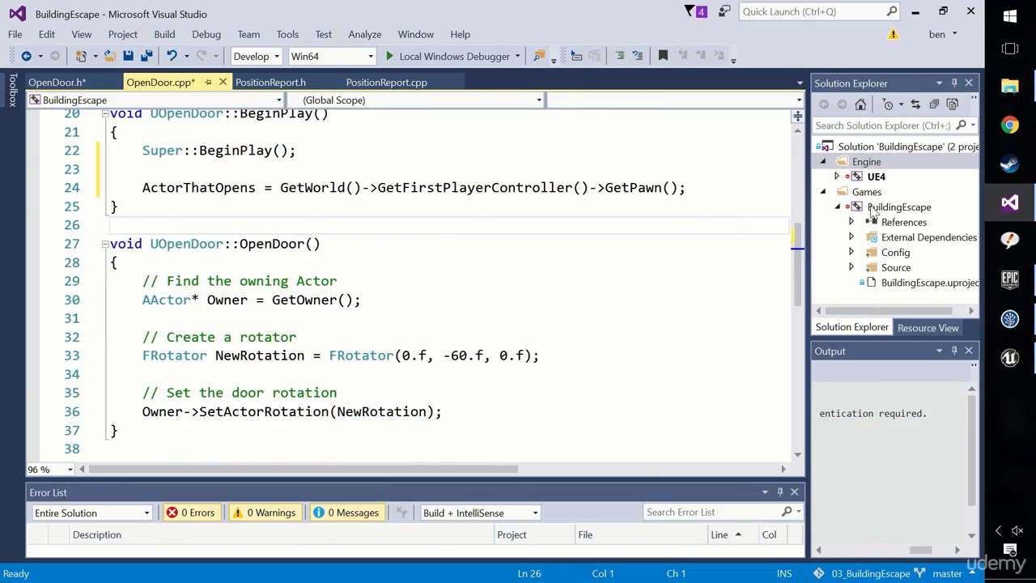
click(873, 208)
right_click(873, 209)
click(724, 148)
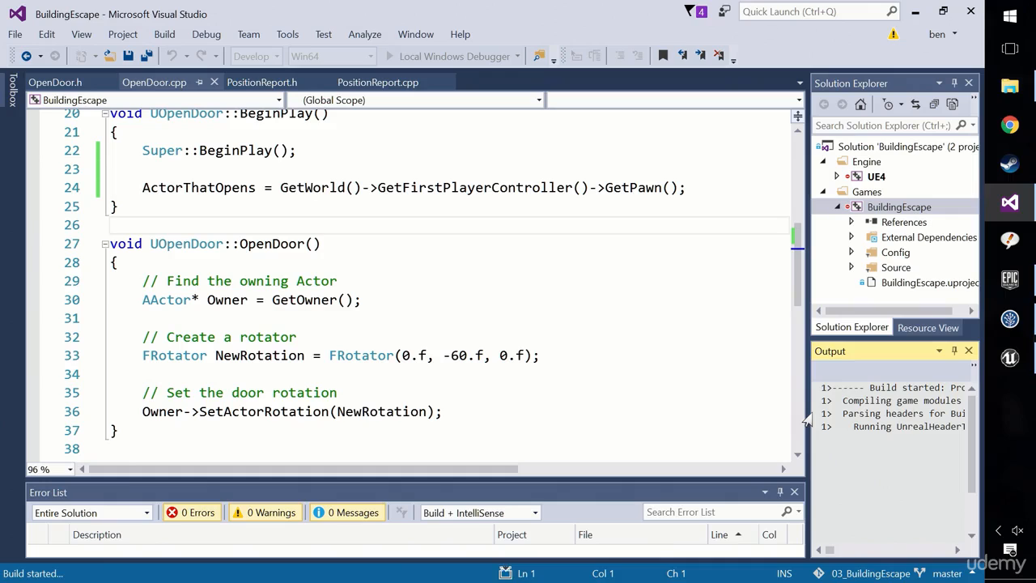
drag(808, 439, 754, 437)
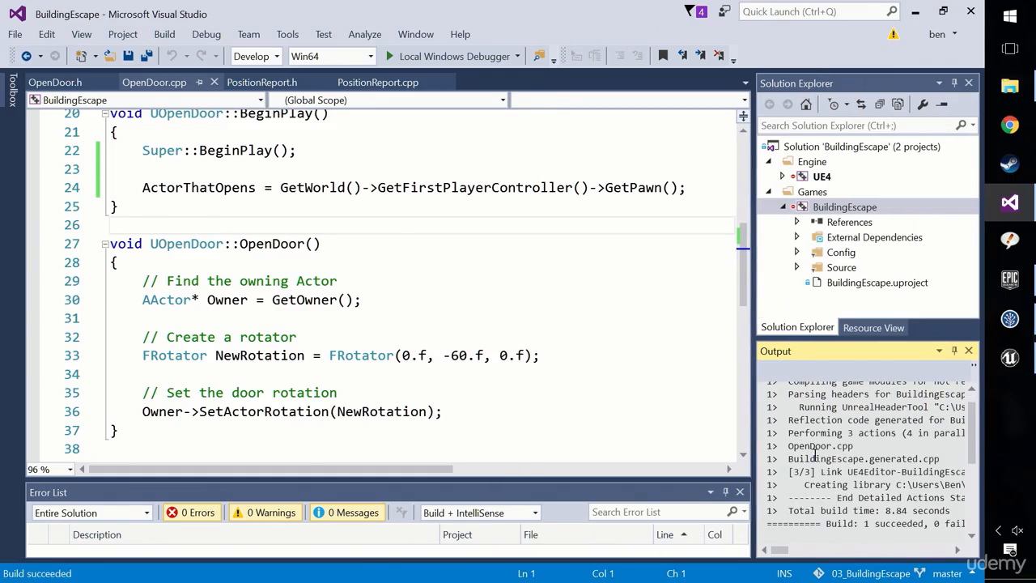
Switch to Unreal Editor, play the level in the selected viewport, eject from the player and select the default pawn sphere.
click(1008, 374)
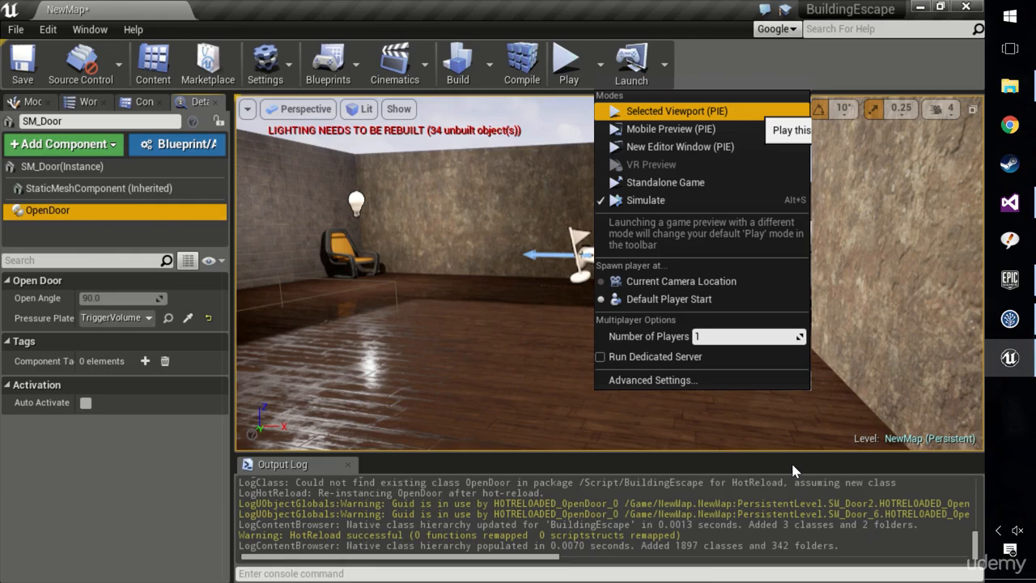
click(562, 71)
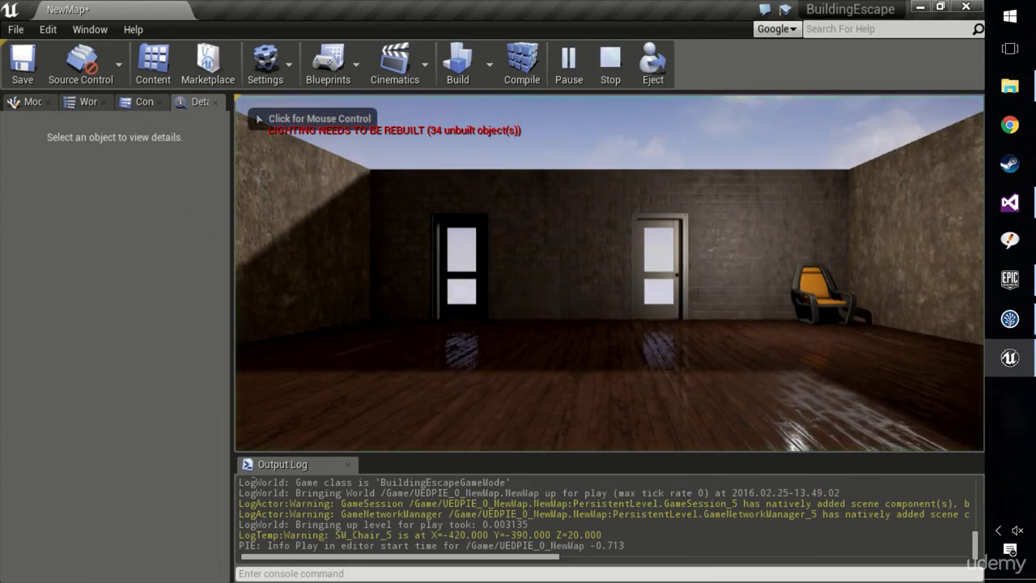
click(652, 67)
click(519, 226)
right_drag(518, 227, 194, 231)
click(509, 230)
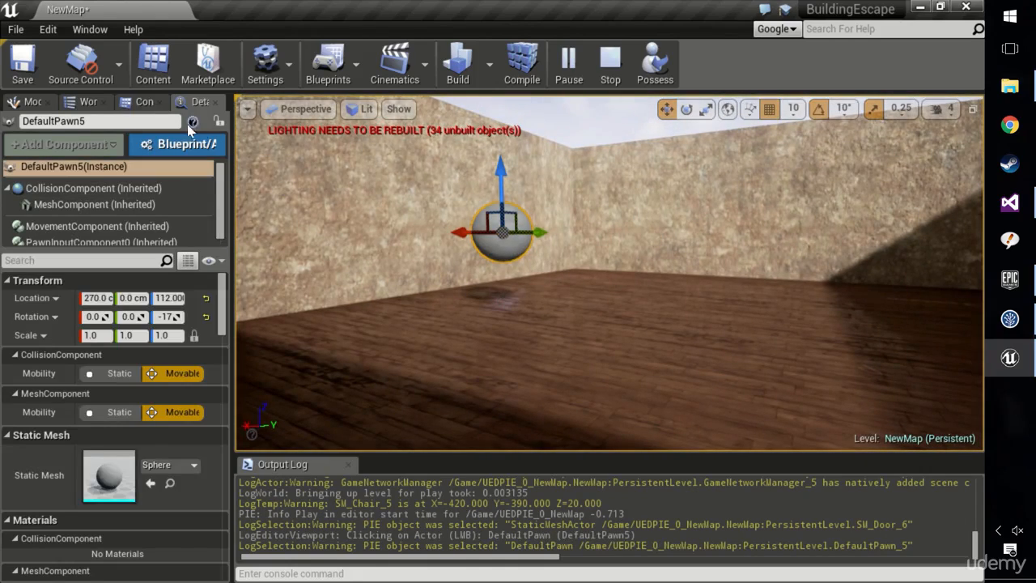
Inspect the OpenDoor component of SM_Door2 in the running level and stop the simulation.
right_drag(503, 301, 820, 253)
click(907, 247)
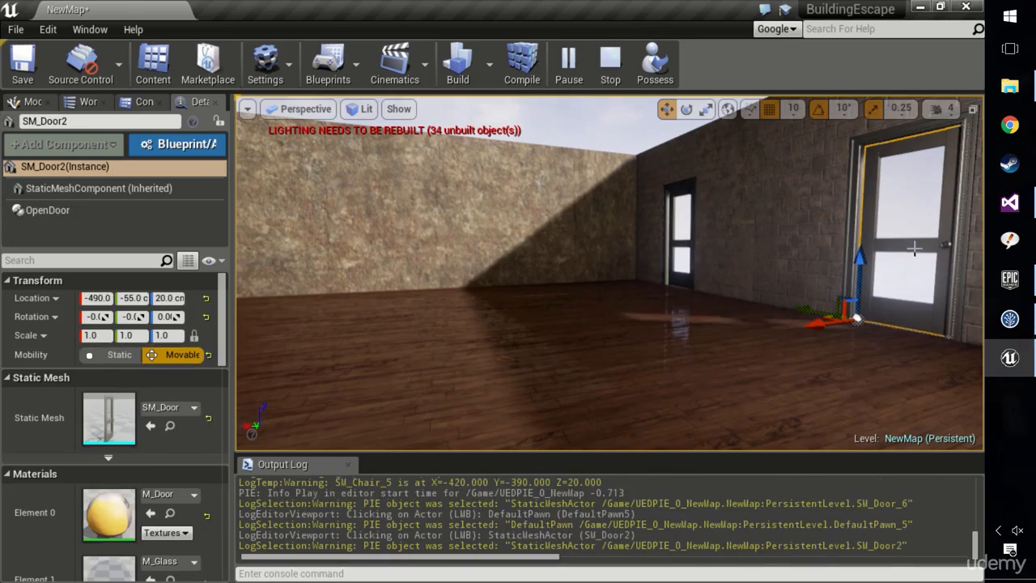
click(49, 209)
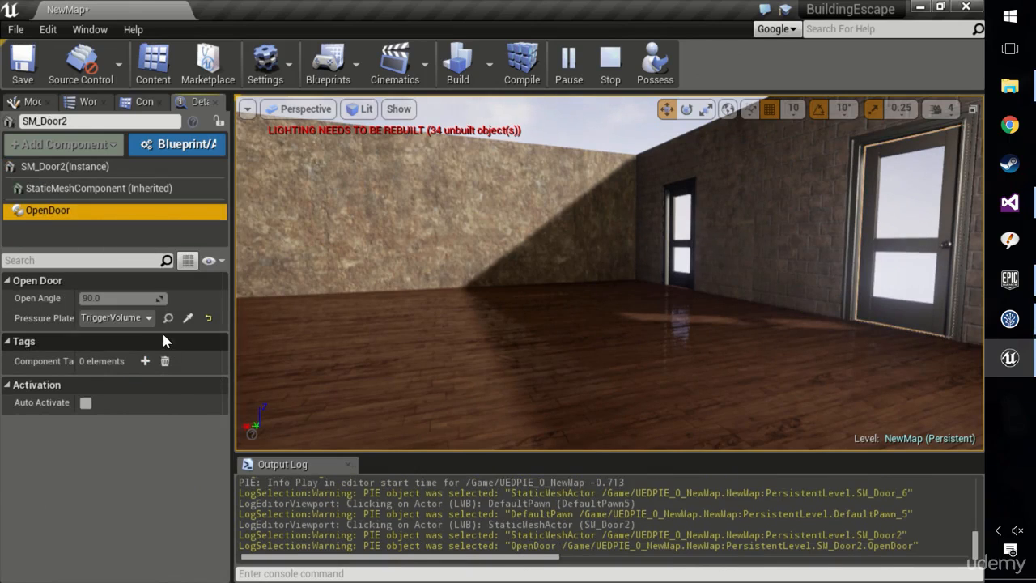
click(611, 71)
Play the level and move the player back and forth over the trigger volume to test the doors, and end the play session.
click(569, 60)
click(571, 243)
key(w)
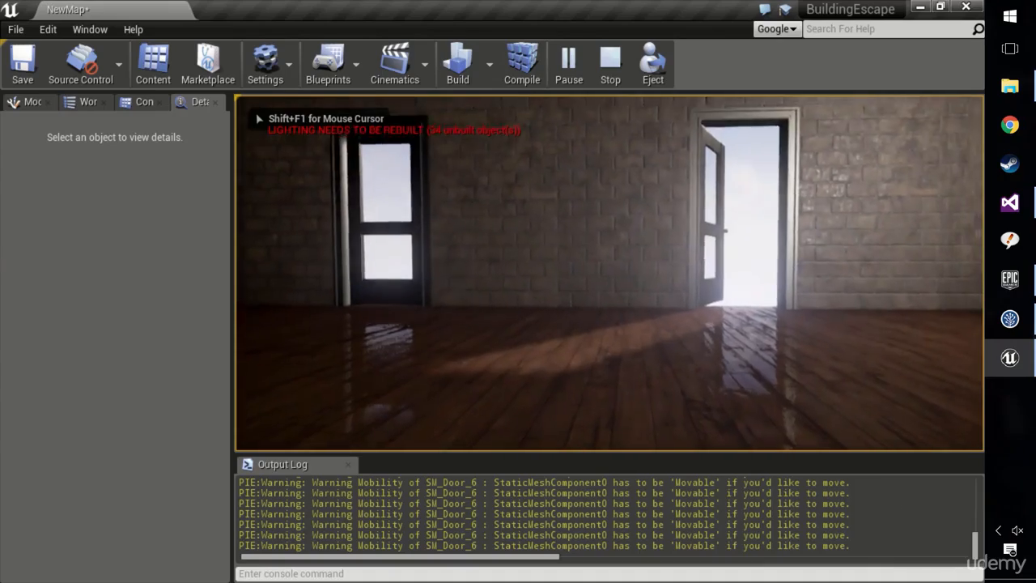
key(s)
key(w)
key(s)
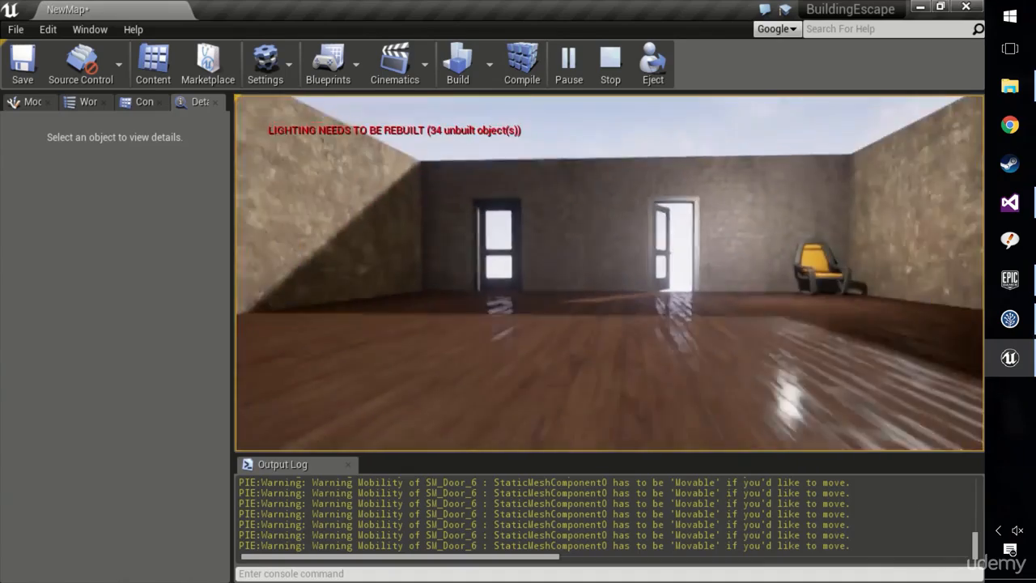
key(w)
key(s)
key(w)
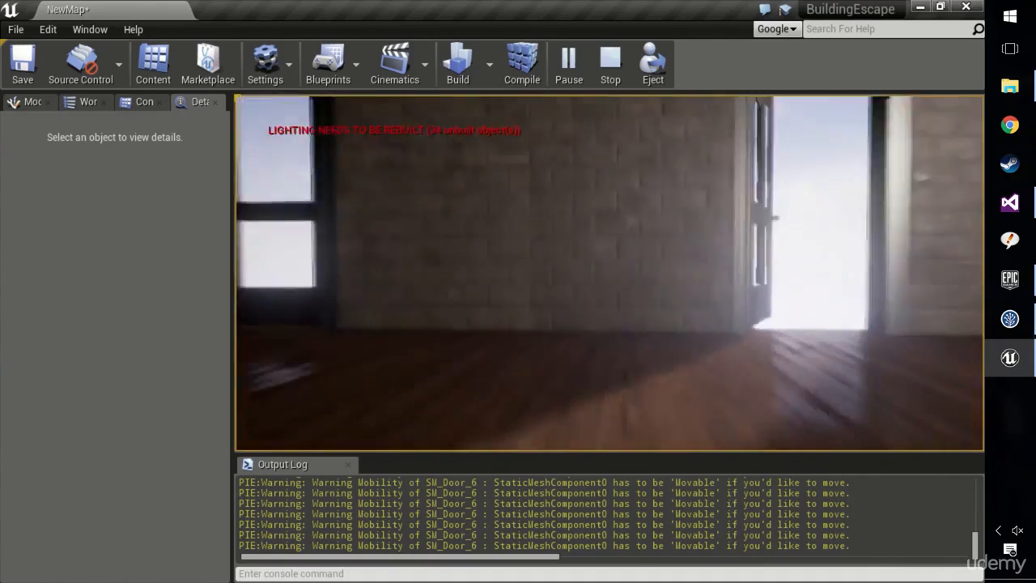
key(s)
key(w)
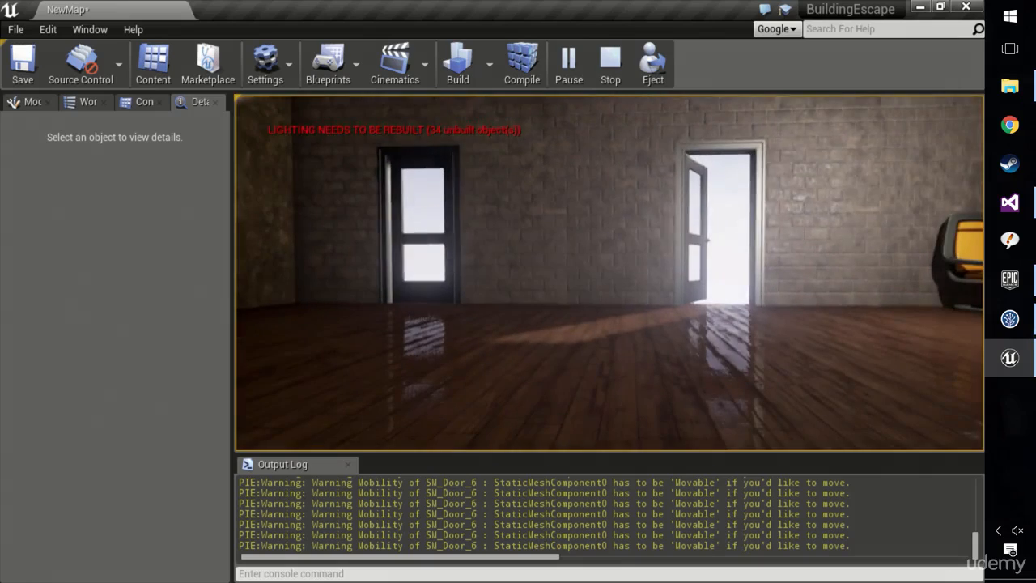
key(shift+F1)
key(Escape)
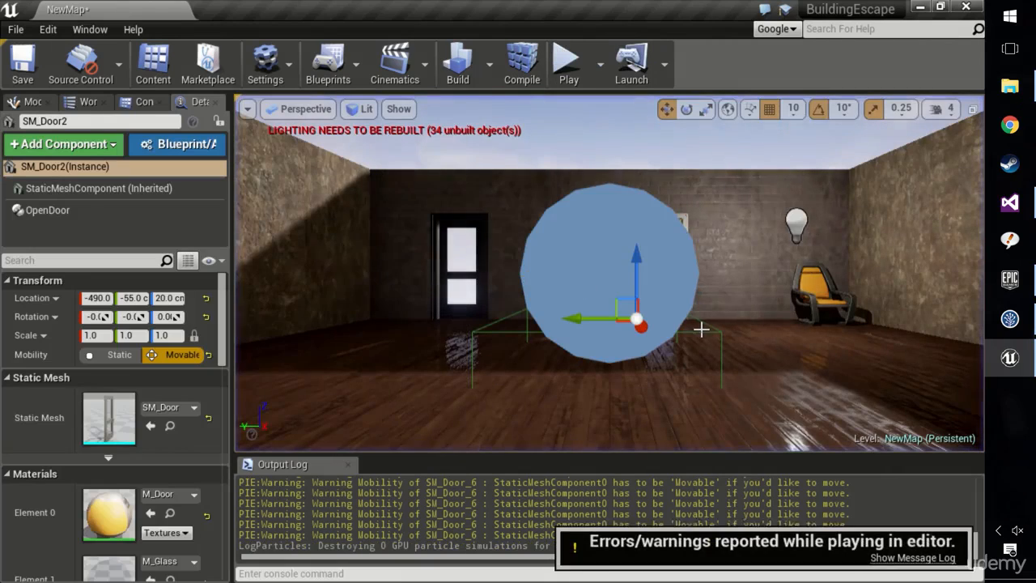
Set the mobility of SM_Door to Movable and play-test both doors by moving over the trigger volume.
click(463, 261)
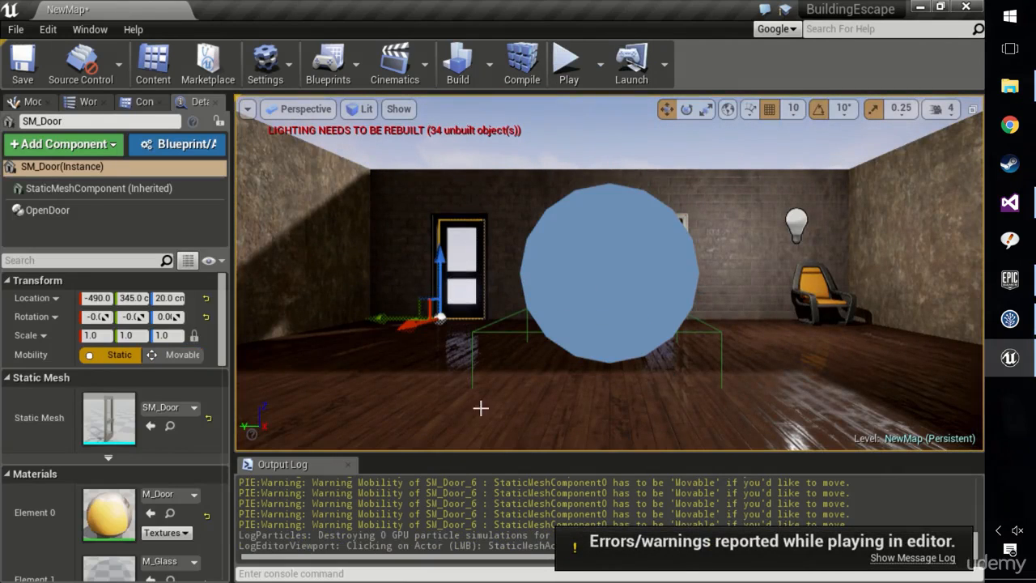
click(173, 356)
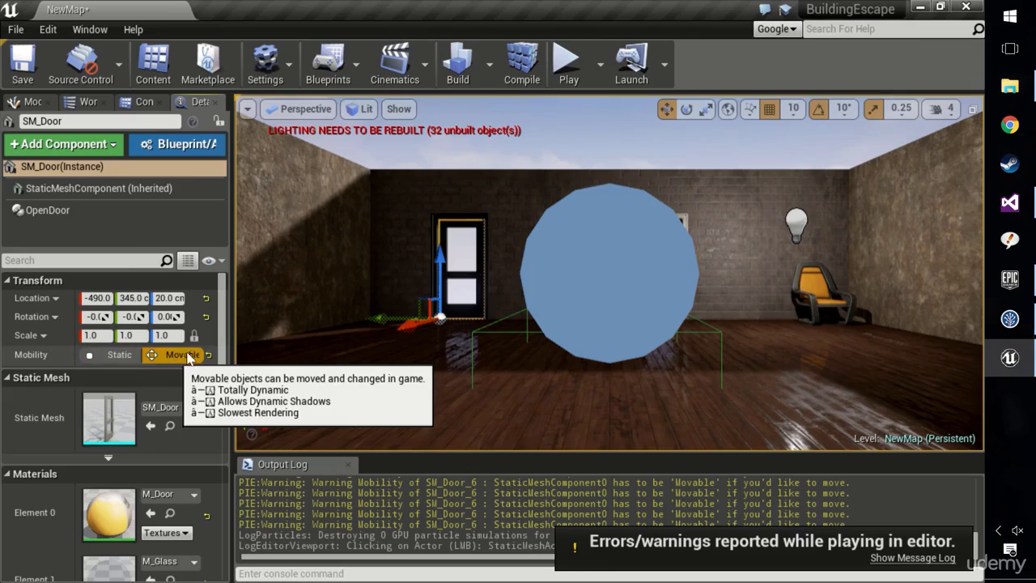
click(568, 63)
key(w)
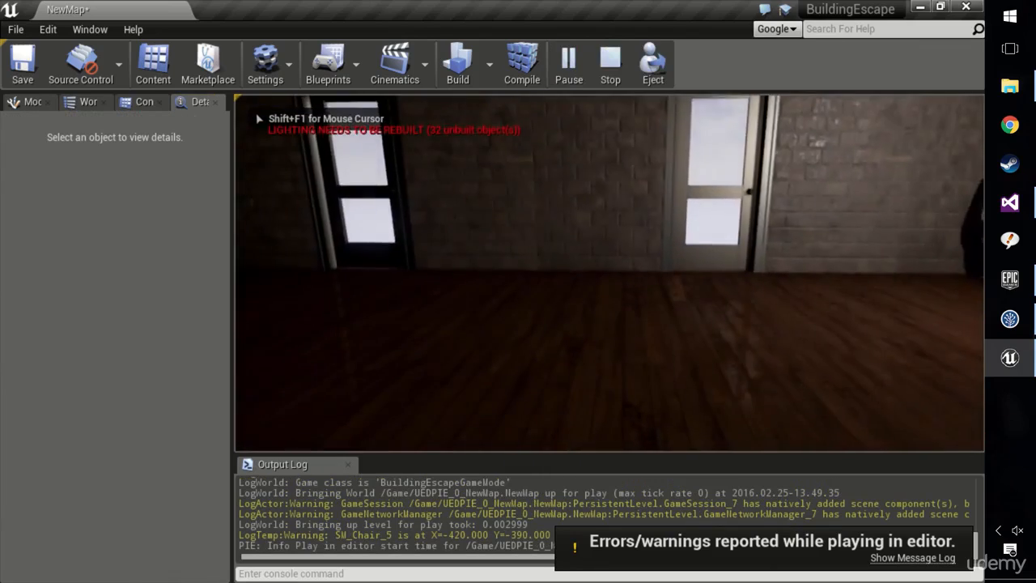
key(s)
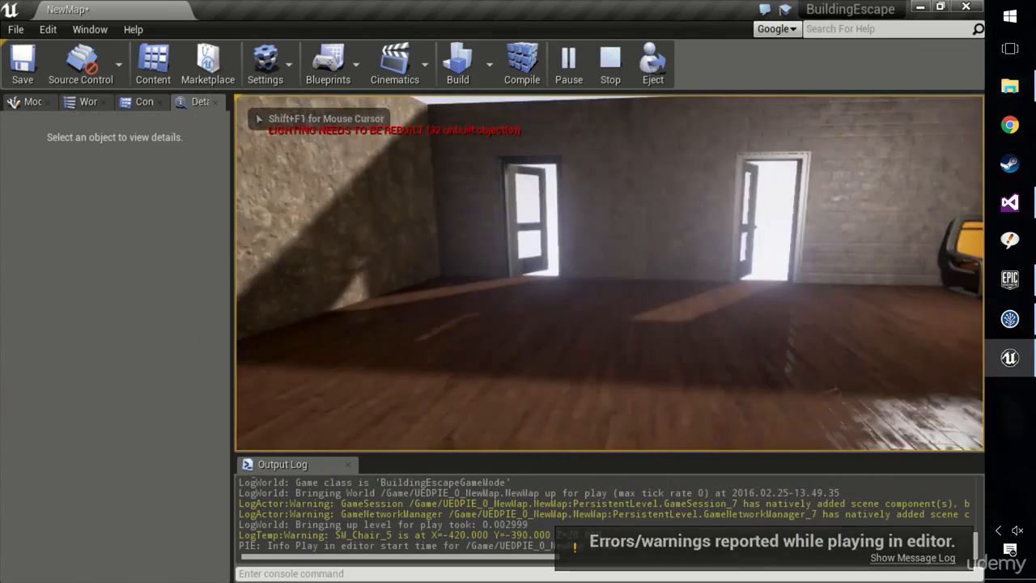
key(Escape)
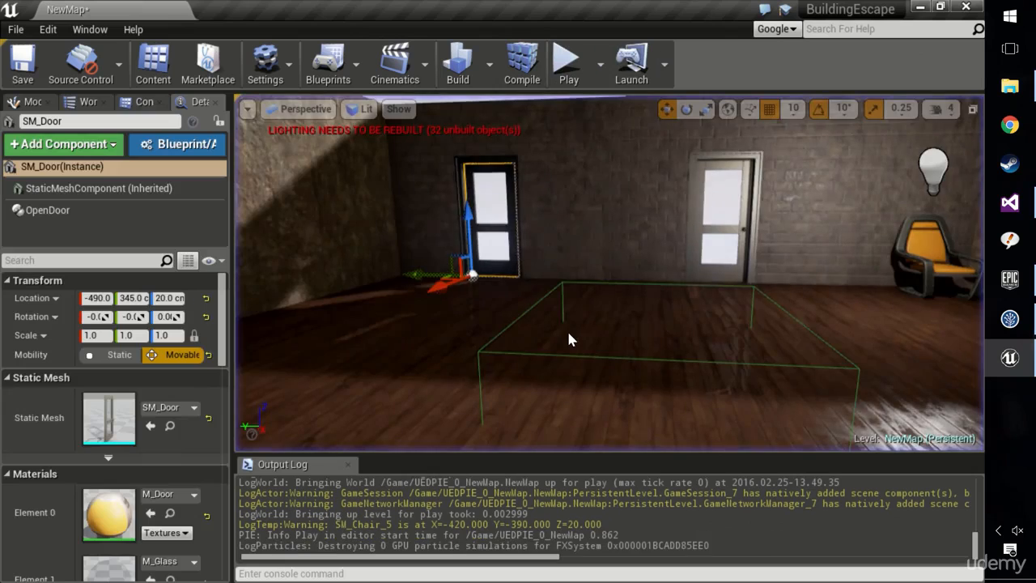
key(ctrl+Right)
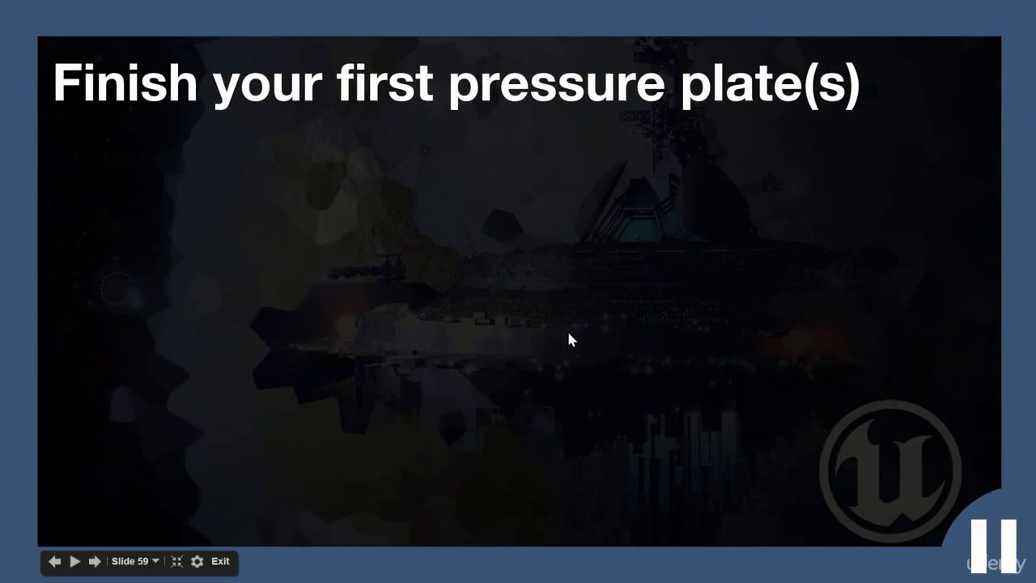
key(Right)
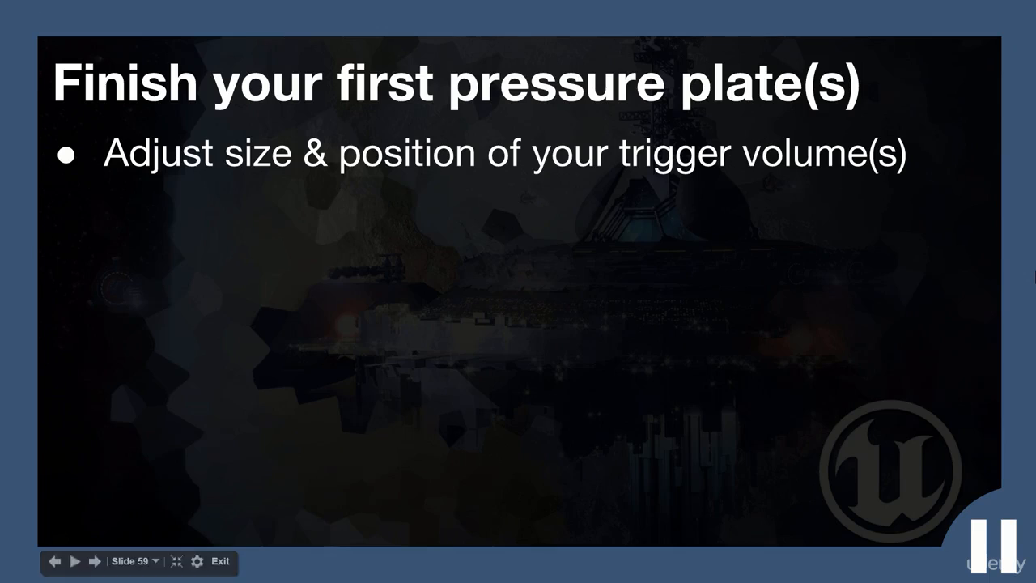
key(Right)
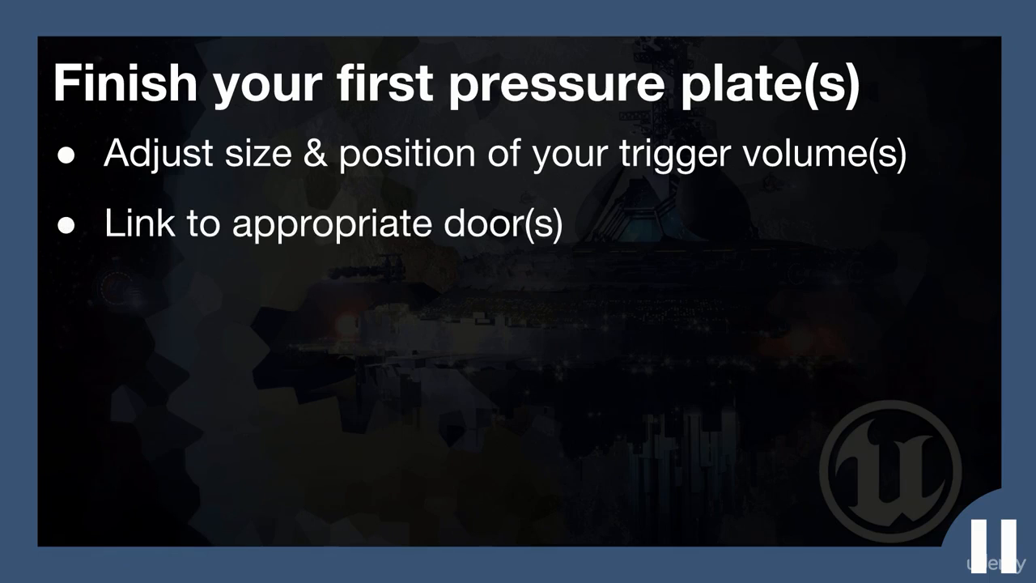
key(Right)
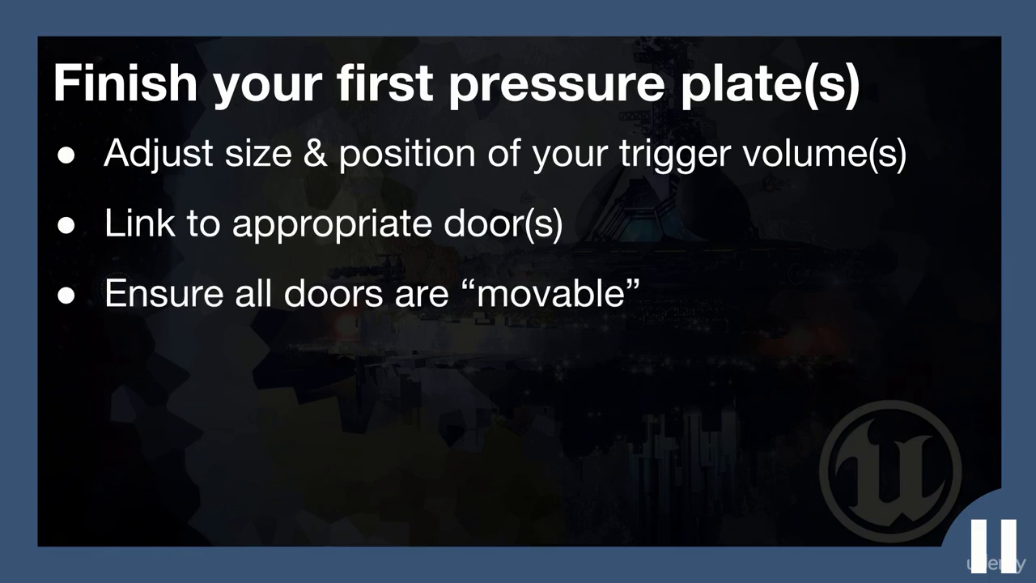
key(Right)
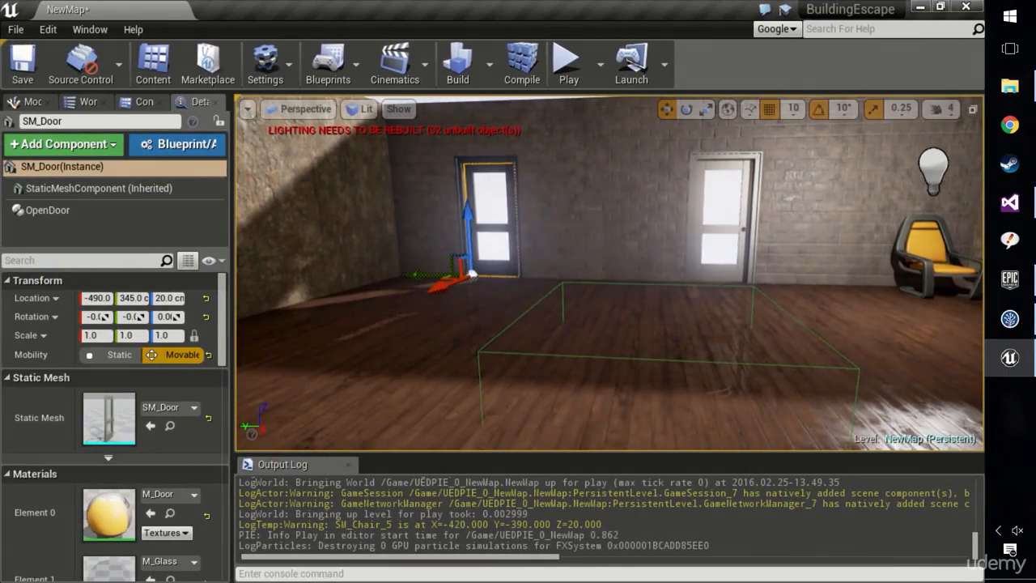
Select the floor and play the level again, moving toward the doors to test the pressure plate.
scroll(609, 272, up, 3)
right_drag(609, 272, 576, 263)
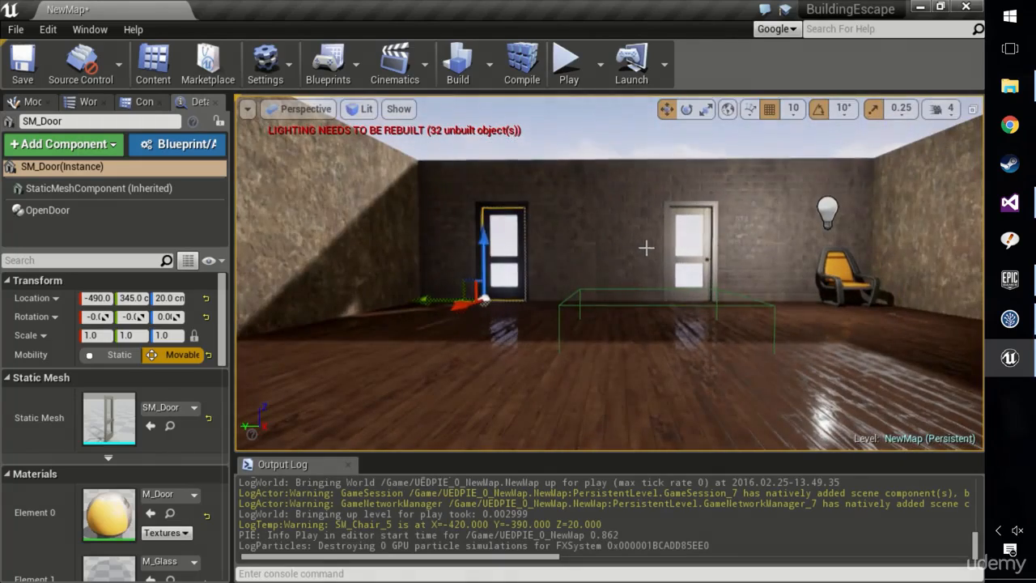
click(660, 278)
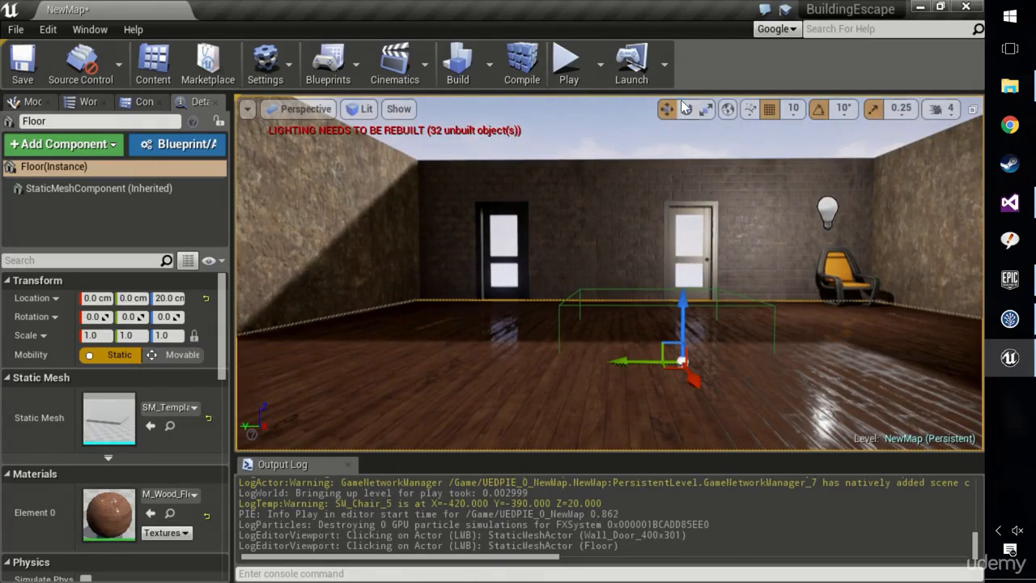
click(567, 63)
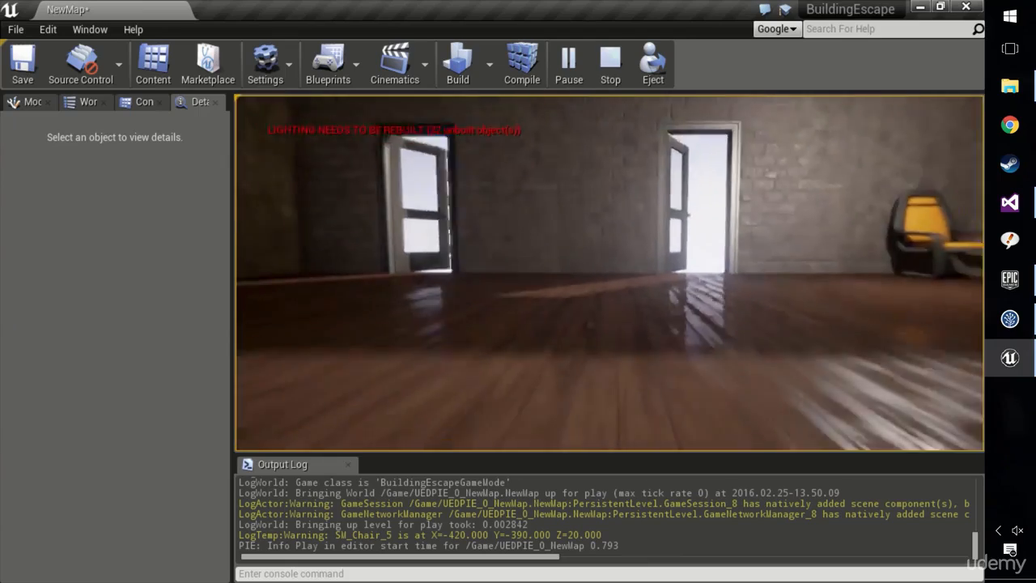
Move the player out through a doorway and back into the room to test the doors, and end the play session.
key(w)
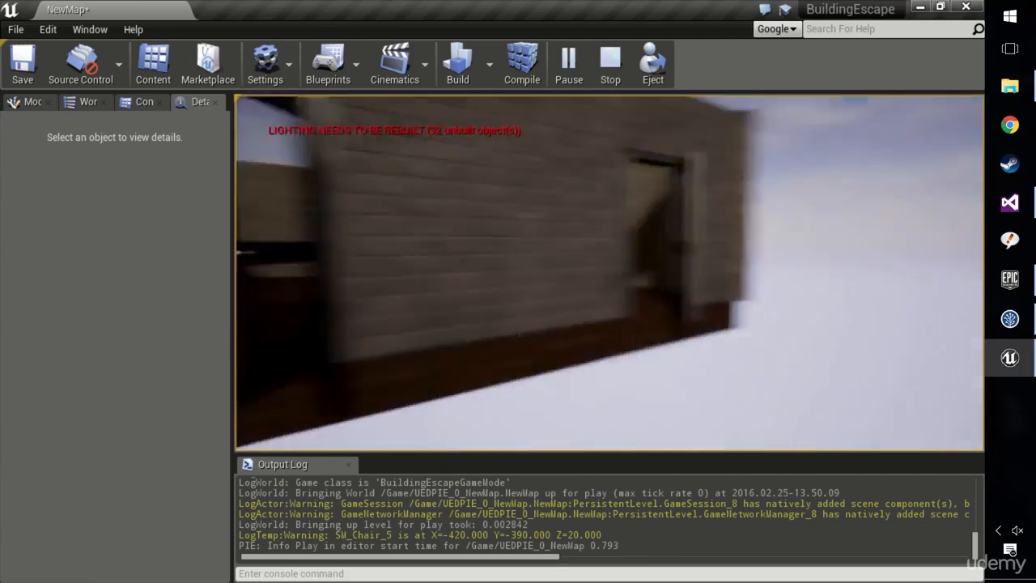
key(w)
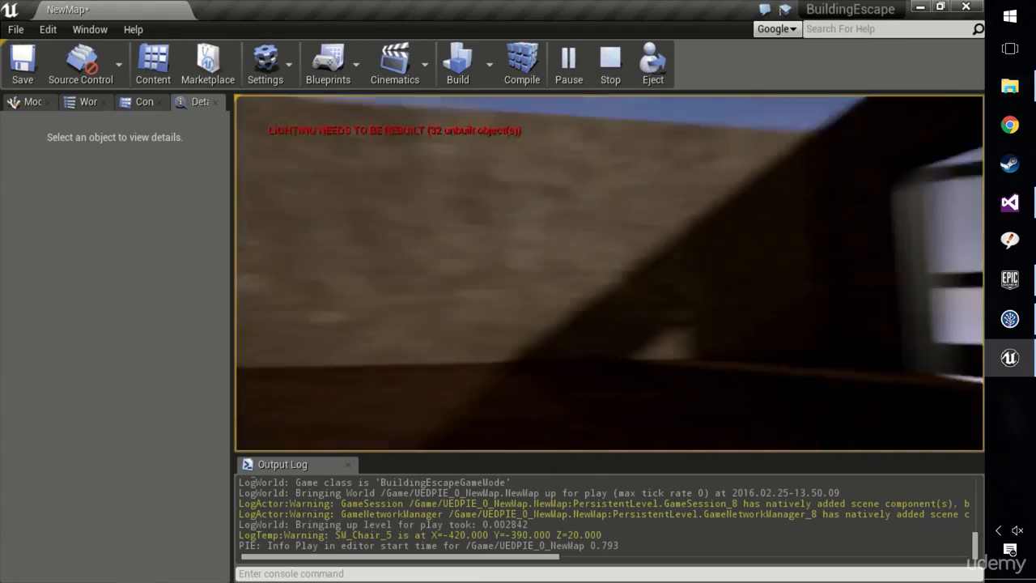
key(e)
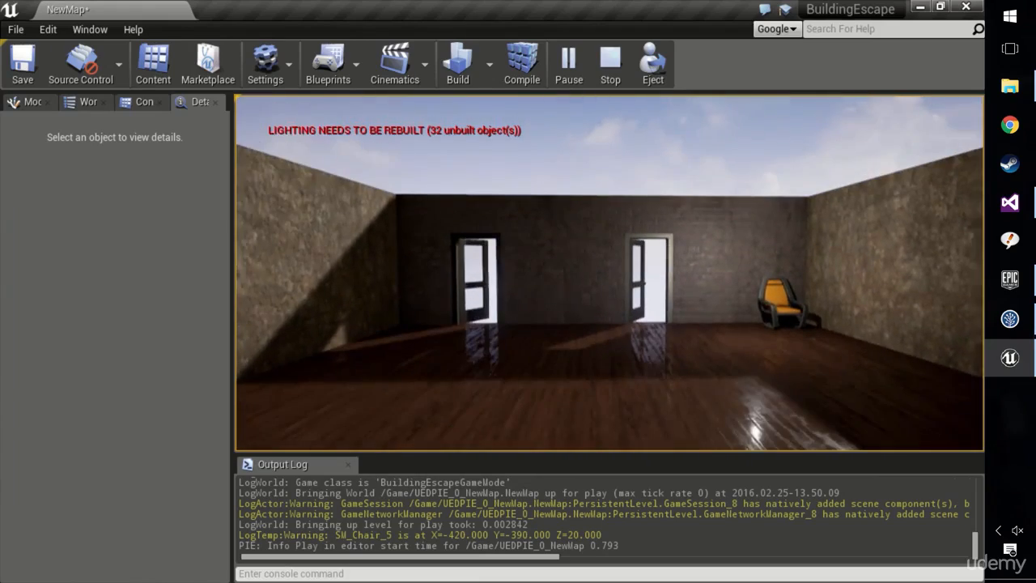
key(grave)
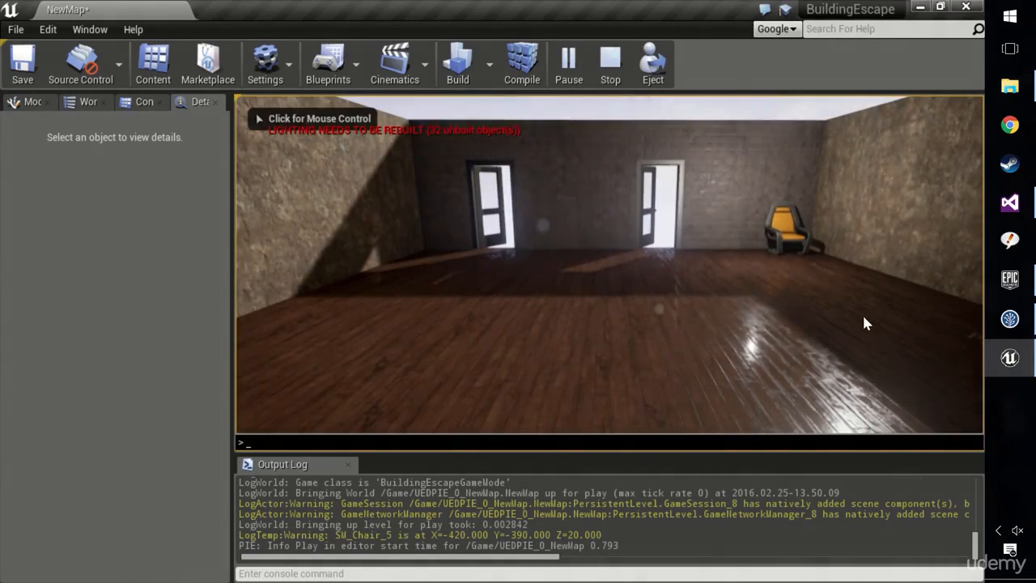
click(610, 75)
Play the level again, approach the doors over the pressure plate, back away and release the mouse from the game.
mouse_move(567, 243)
right_down()
mouse_move(566, 218)
mouse_move(566, 243)
mouse_move(578, 242)
mouse_move(578, 183)
mouse_move(519, 210)
mouse_move(573, 259)
mouse_move(593, 248)
mouse_move(578, 259)
right_up()
click(569, 66)
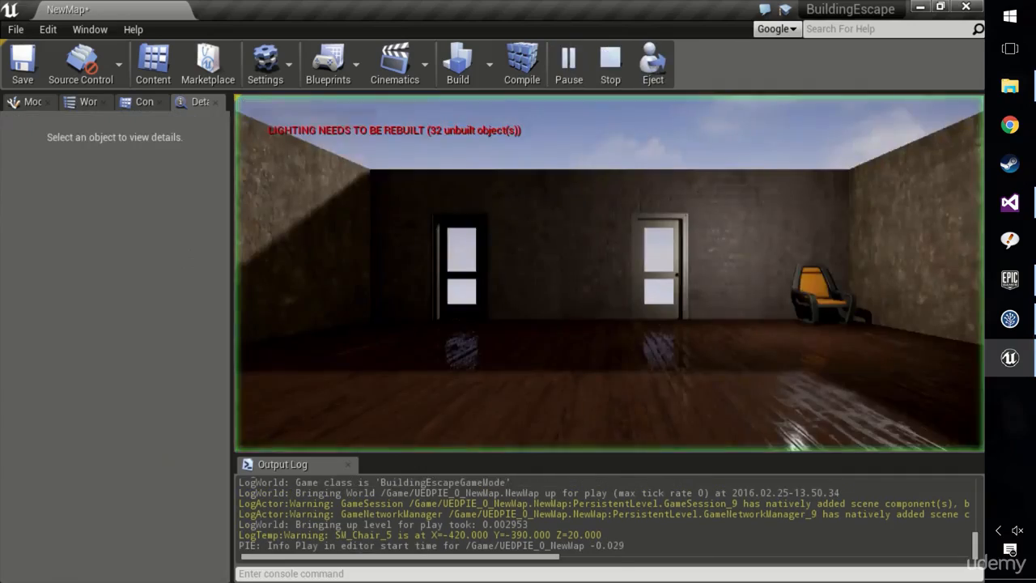
key(w)
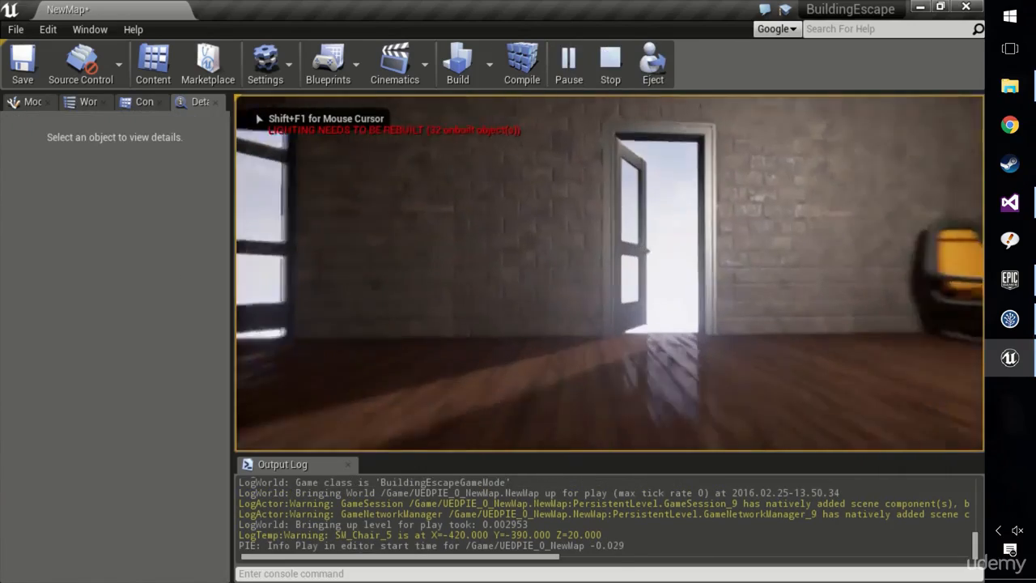
key(s)
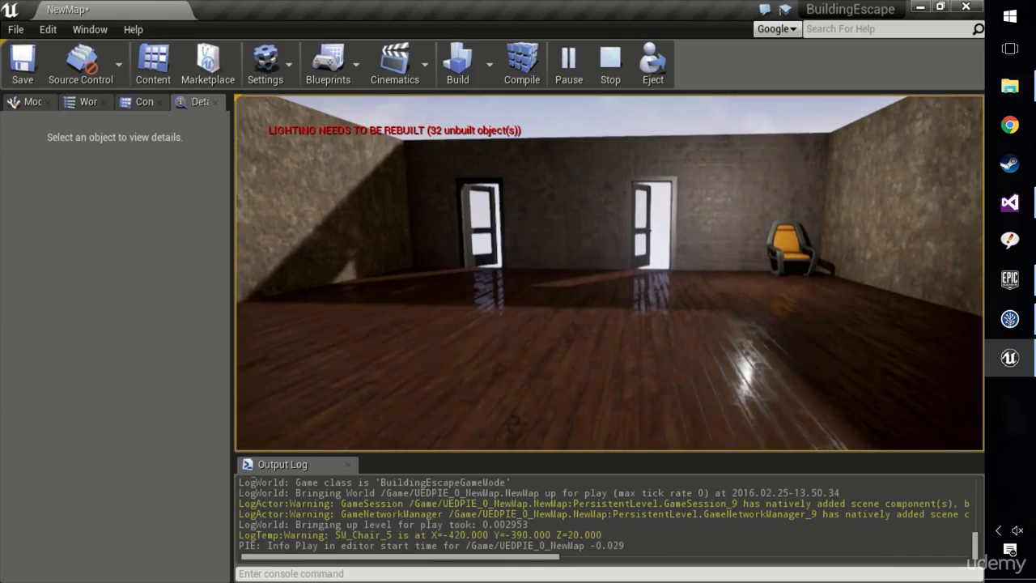
key(grave)
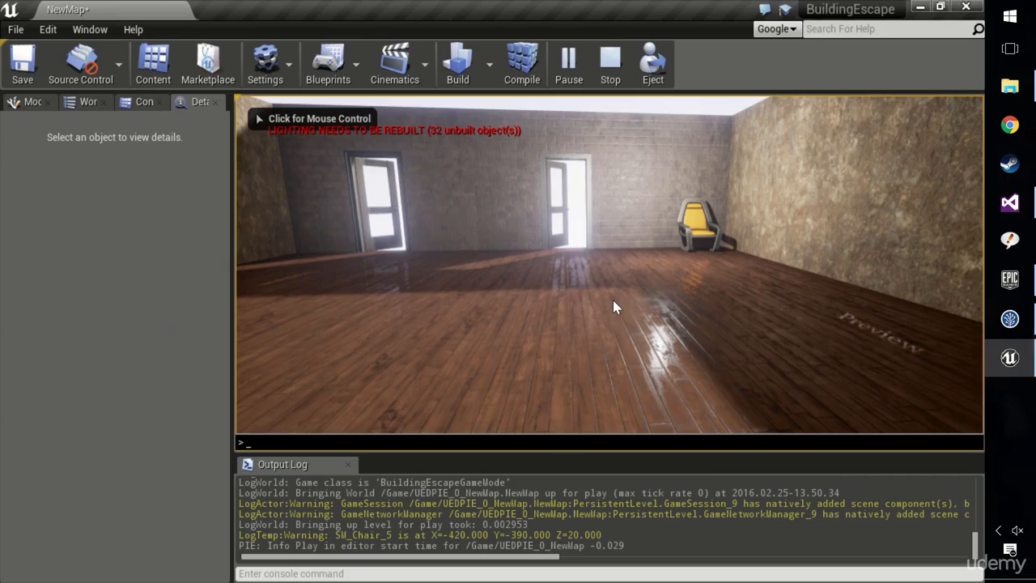
Switch to Visual Studio and review the ActorThatOpens assignment in BeginPlay of OpenDoor.cpp, from GetWorld through GetFirstPlayerController to GetPawn.
click(1012, 208)
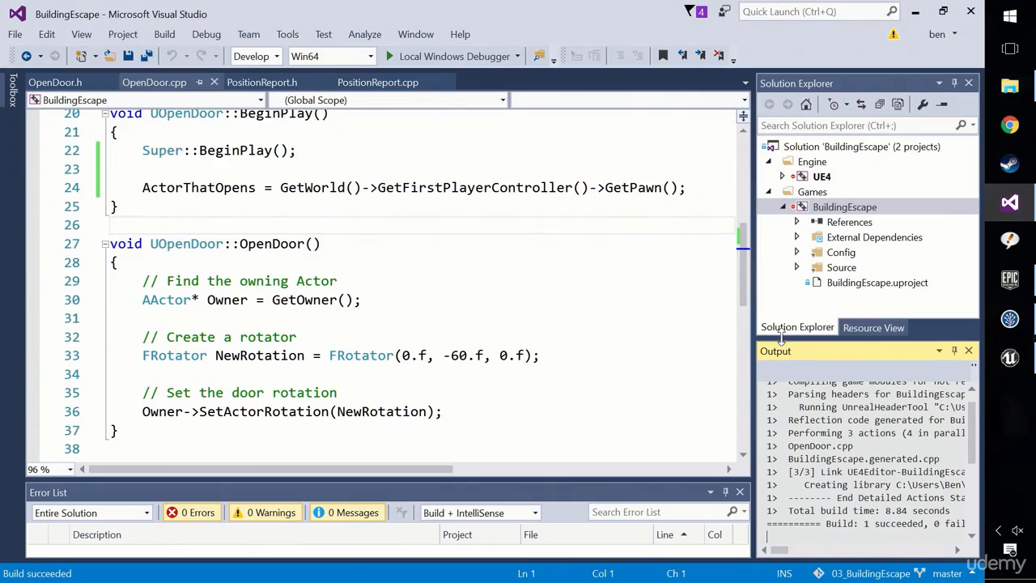
scroll(348, 293, up, 2)
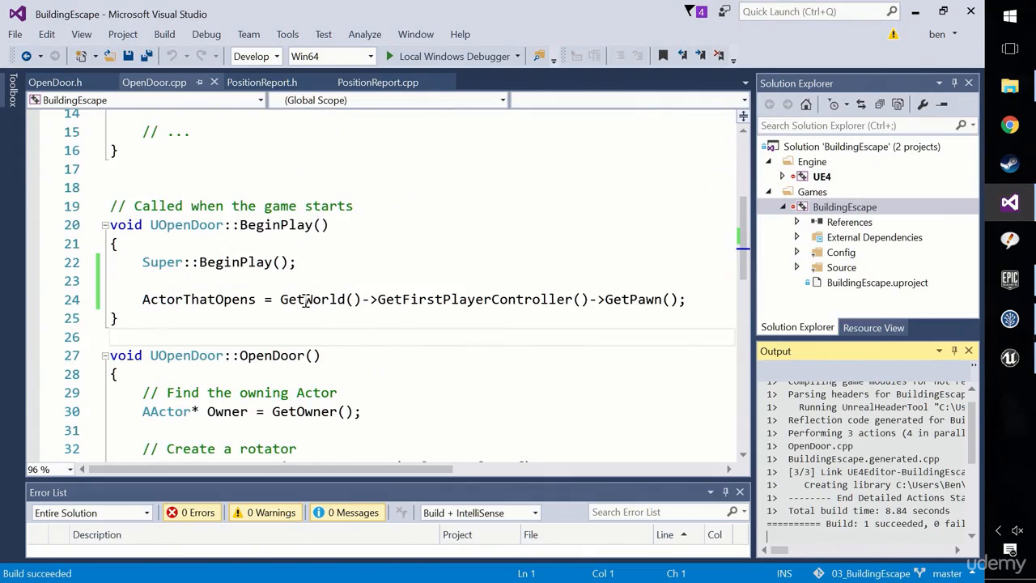
mouse_move(214, 302)
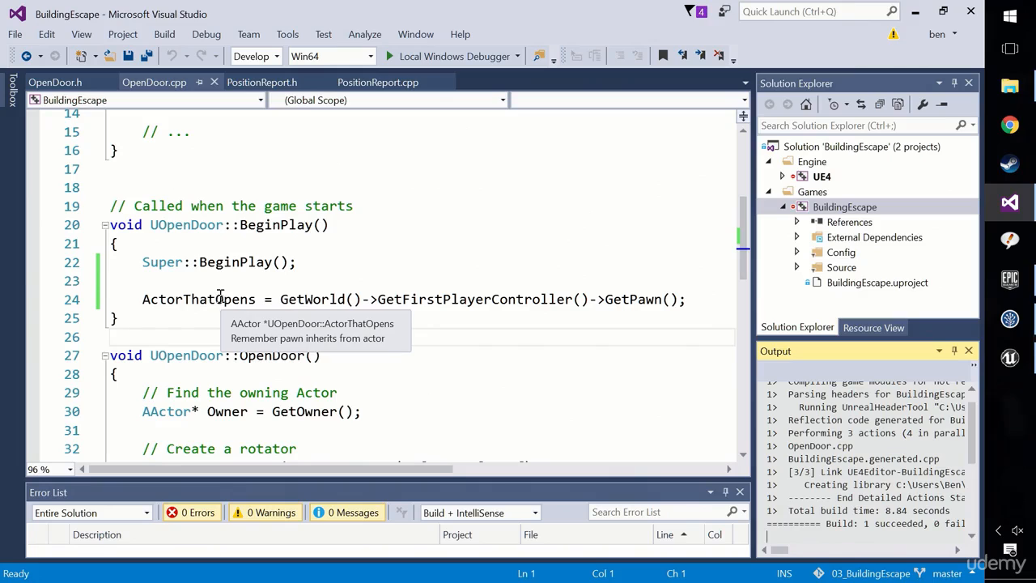
drag(280, 300, 677, 301)
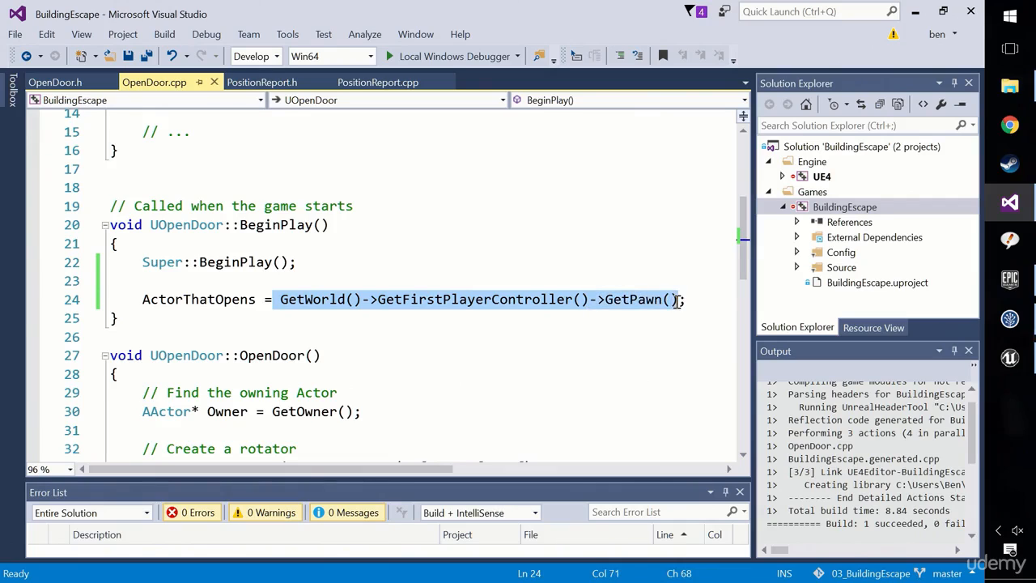
double_click(564, 300)
drag(442, 302, 593, 302)
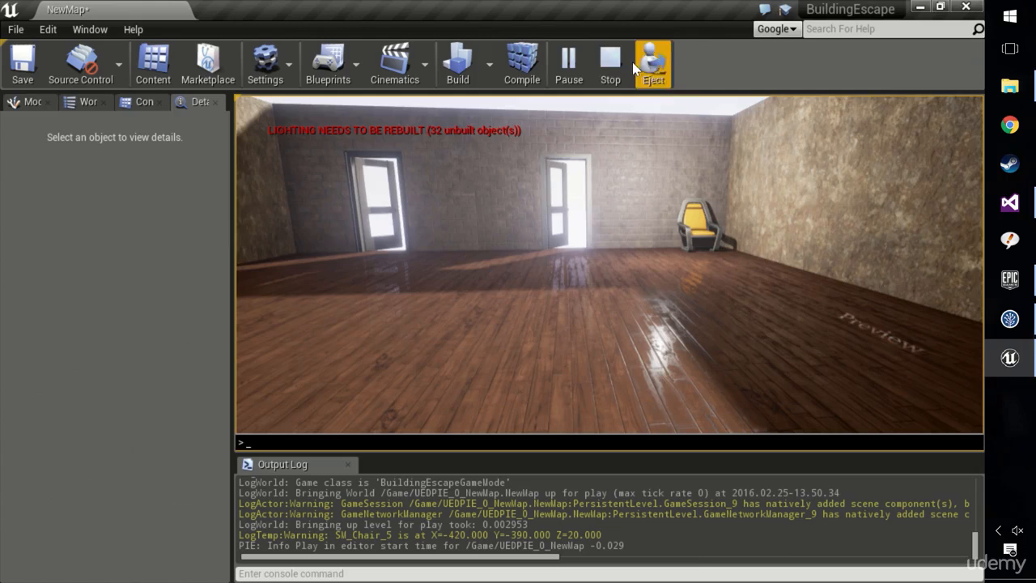
End the play session in Unreal Editor and close the Visual Studio window.
key(Escape)
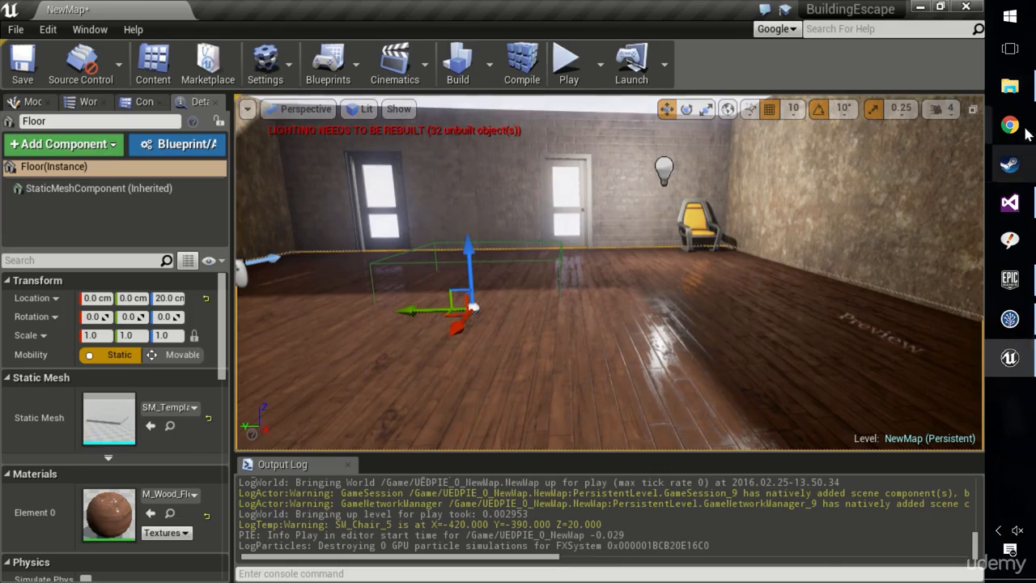
click(1010, 205)
right_click(1010, 207)
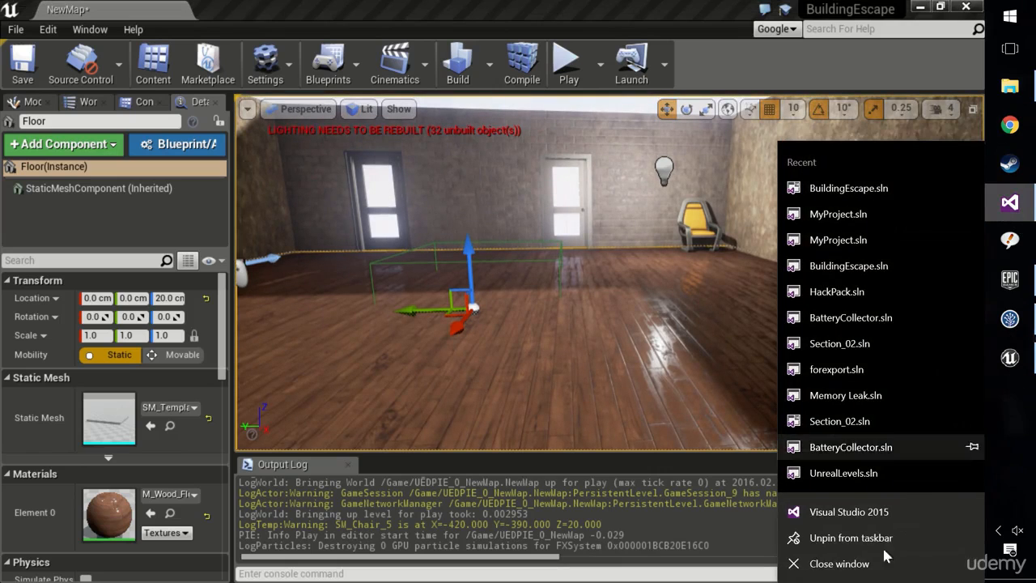
click(826, 555)
Bring up SourceTree and close Unreal Editor, saving the modified NewMap level.
click(1011, 319)
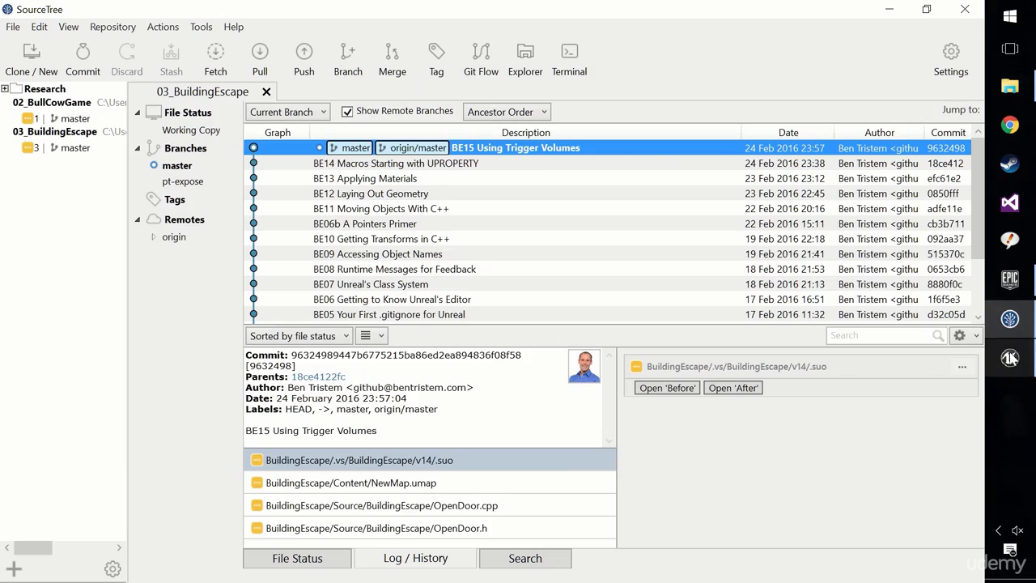
right_click(1010, 360)
click(849, 417)
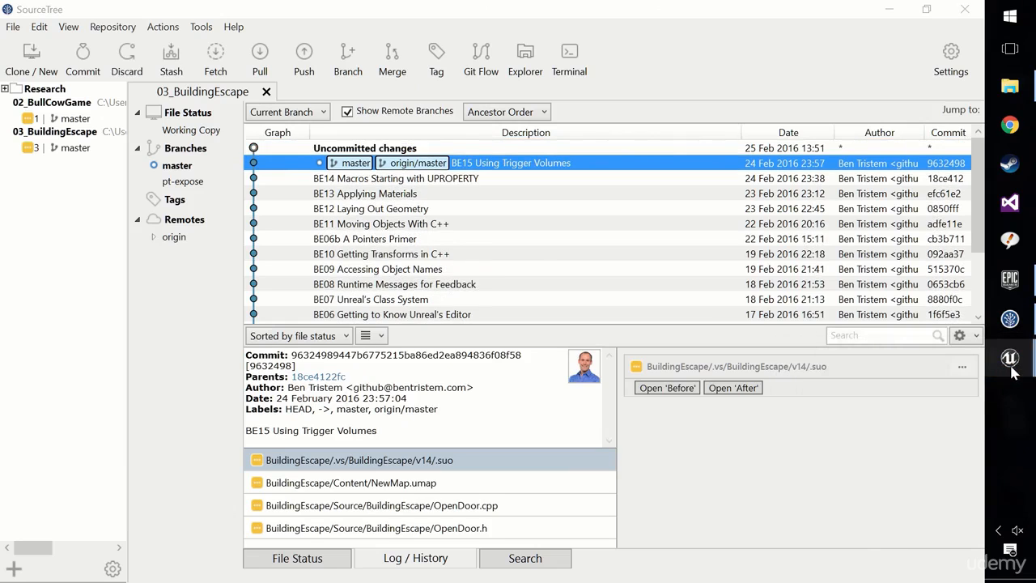
mouse_move(1009, 366)
click(918, 435)
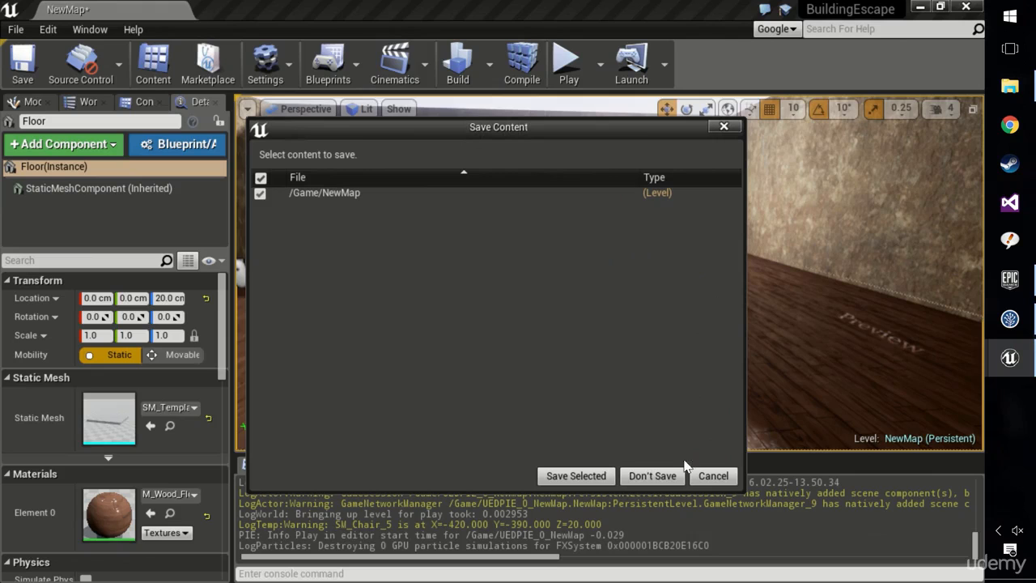
click(596, 478)
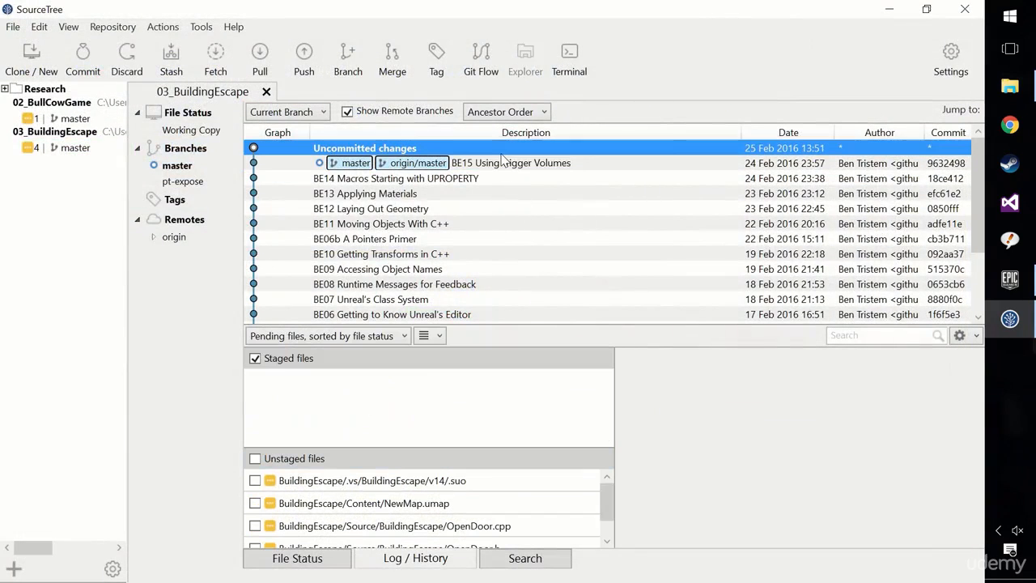
Select the uncommitted .suo file, check the repository's .gitignore for the *.suo rule, and return to SourceTree.
click(450, 473)
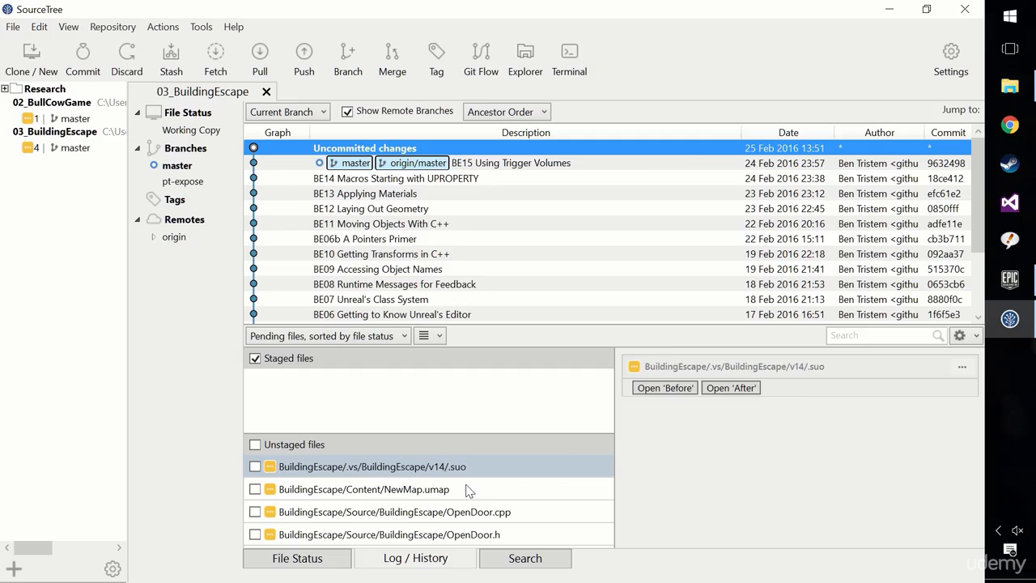
click(468, 474)
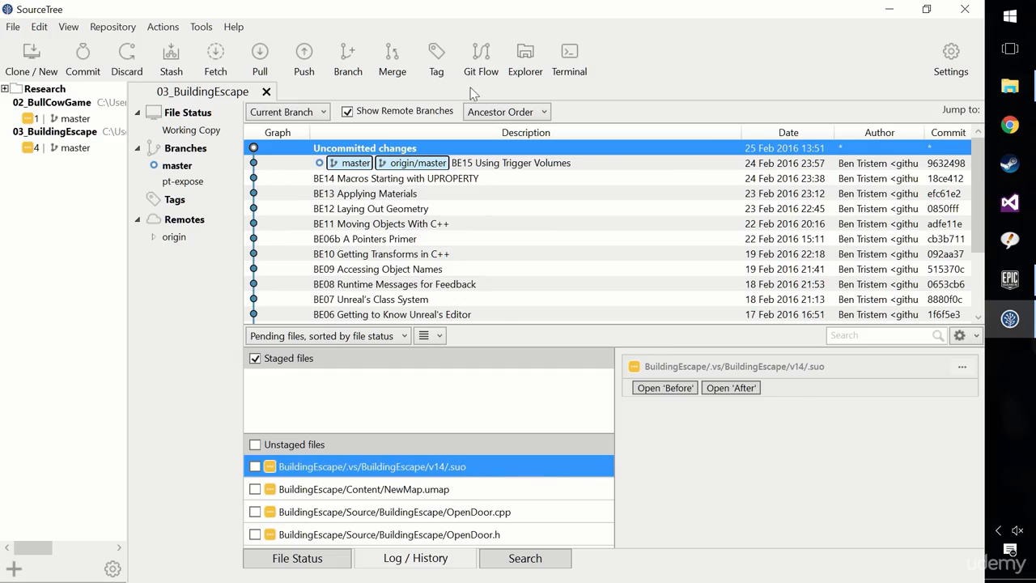
click(534, 52)
click(398, 64)
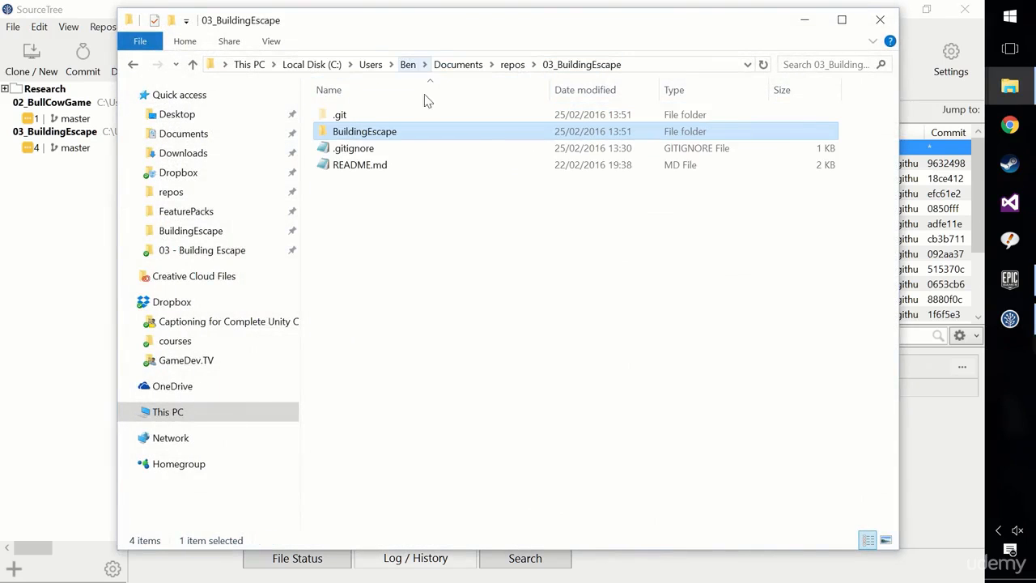
double_click(368, 149)
click(287, 277)
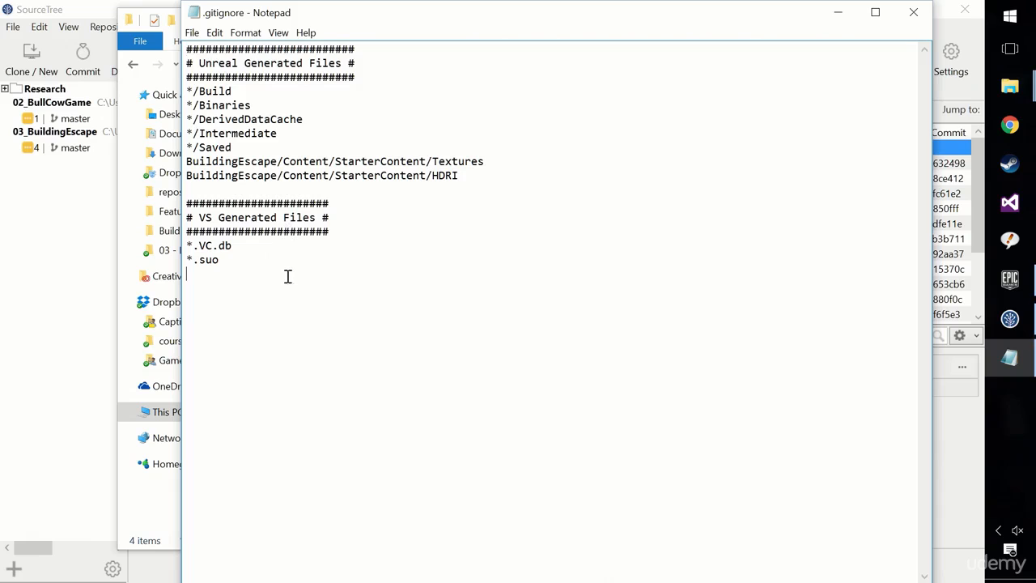
drag(226, 260, 193, 261)
click(310, 351)
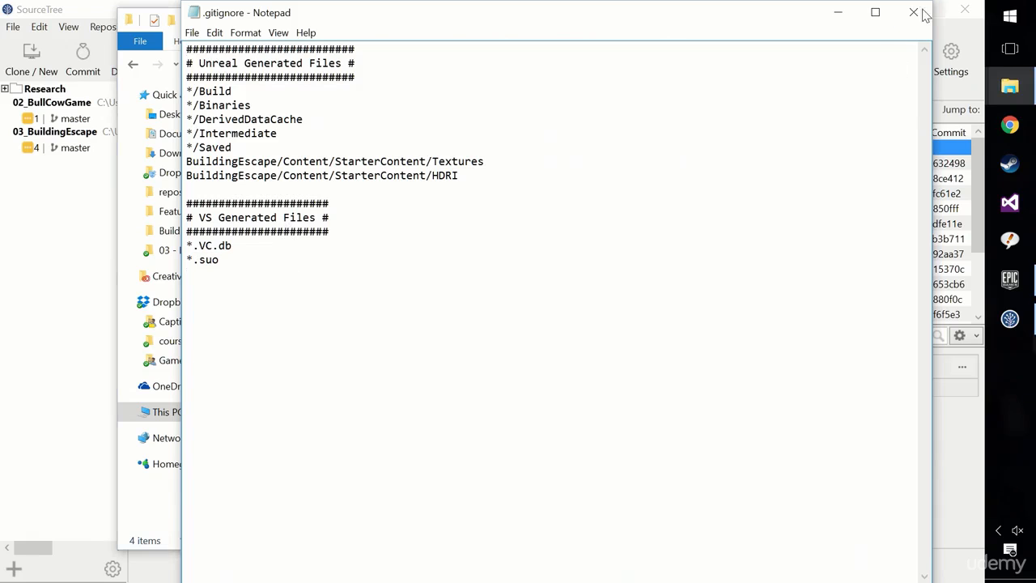
click(922, 12)
click(952, 406)
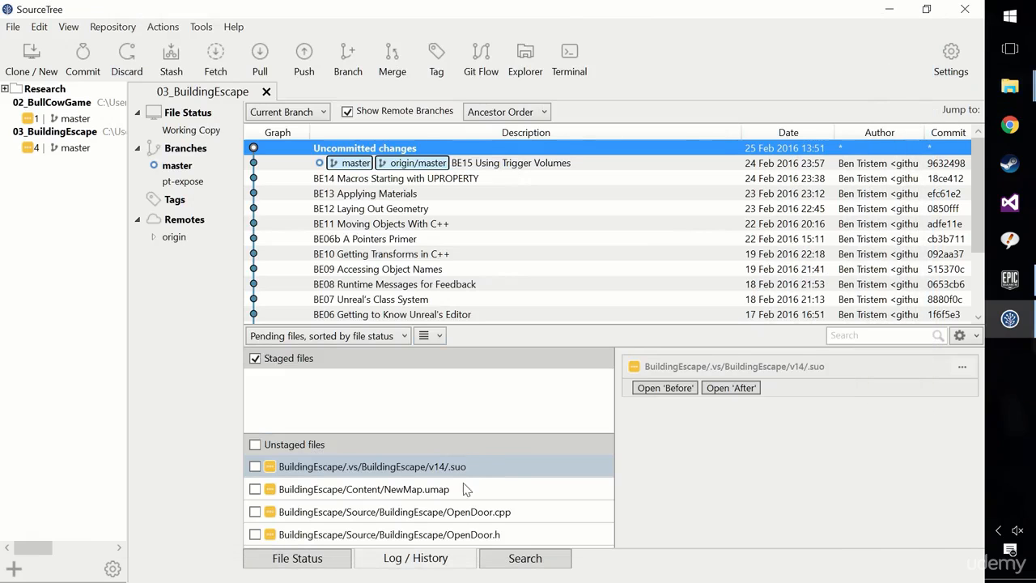
right_click(409, 469)
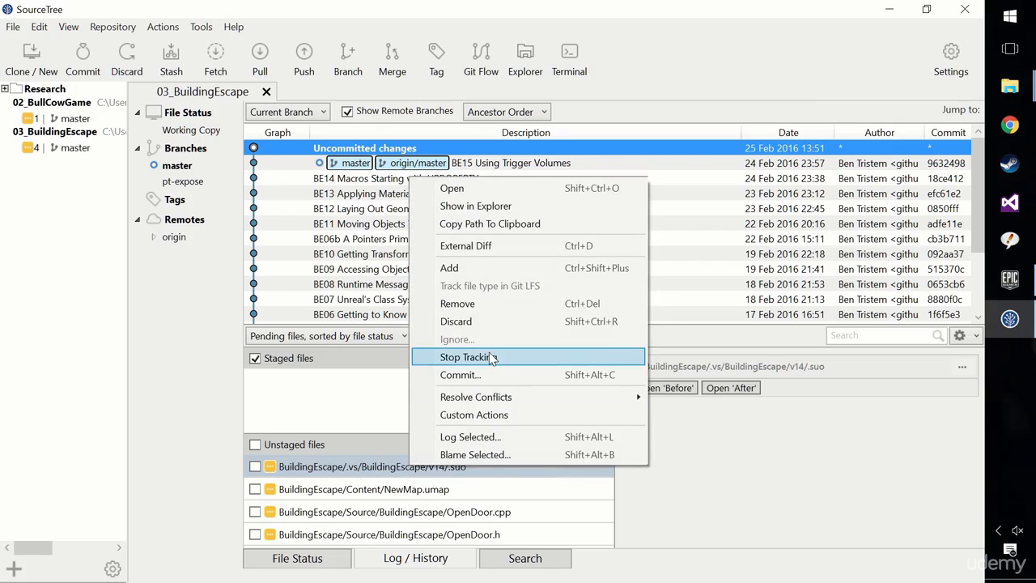
click(378, 478)
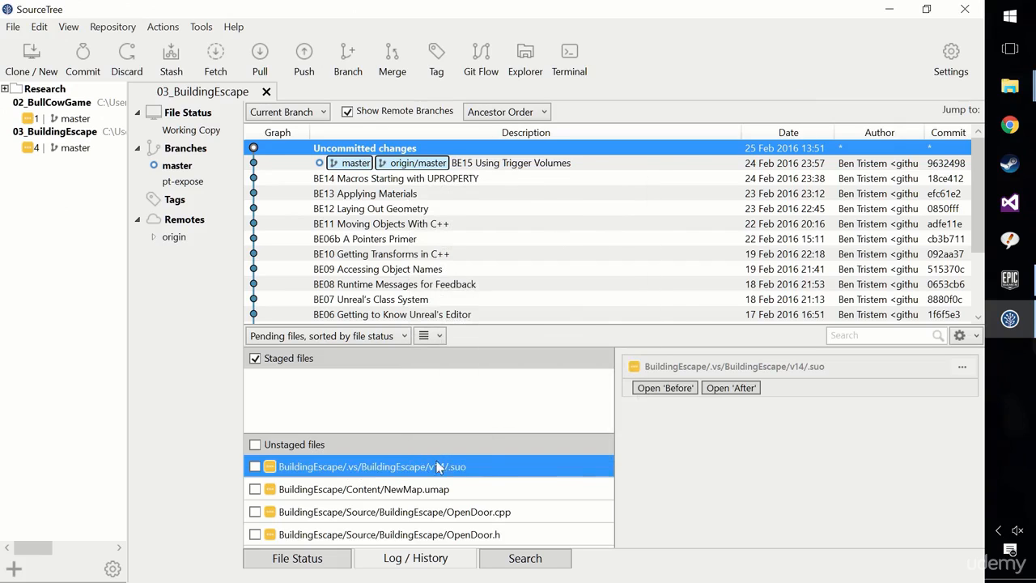
right_click(444, 469)
click(503, 356)
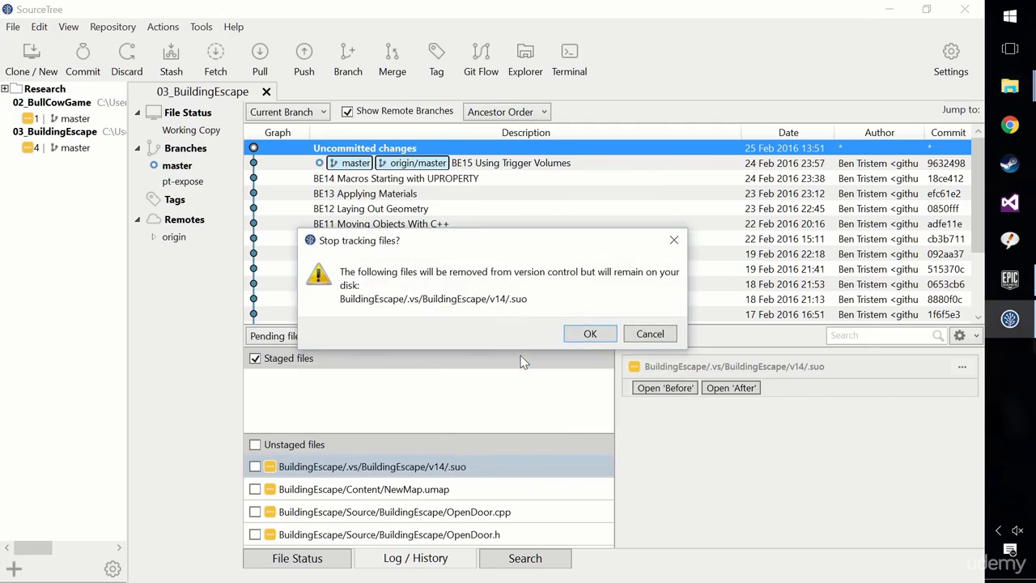
click(649, 336)
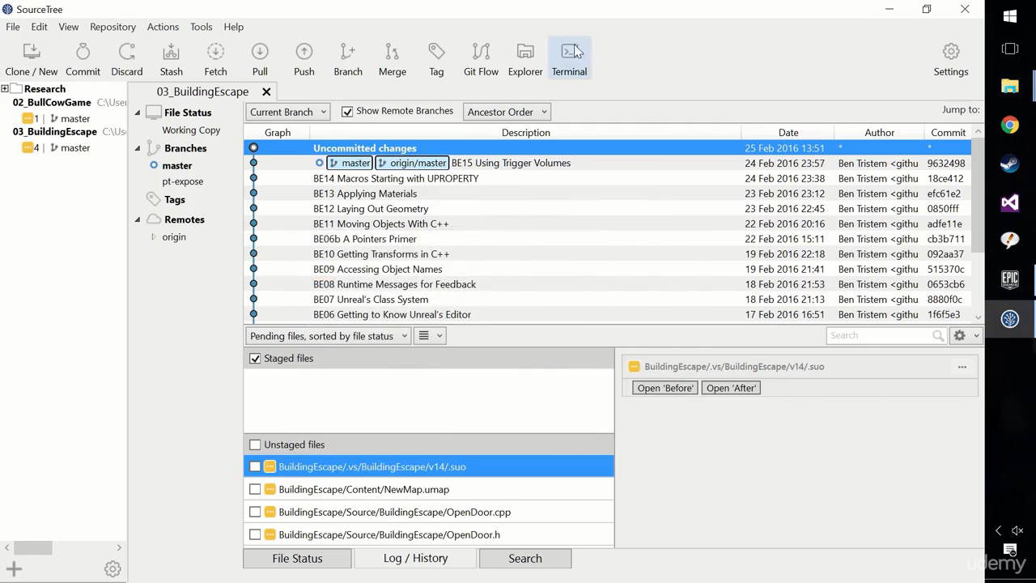
Open a terminal in the 03_BuildingEscape repository and try to remove the .suo file with git rm *.suo.
click(572, 70)
drag(267, 30, 609, 156)
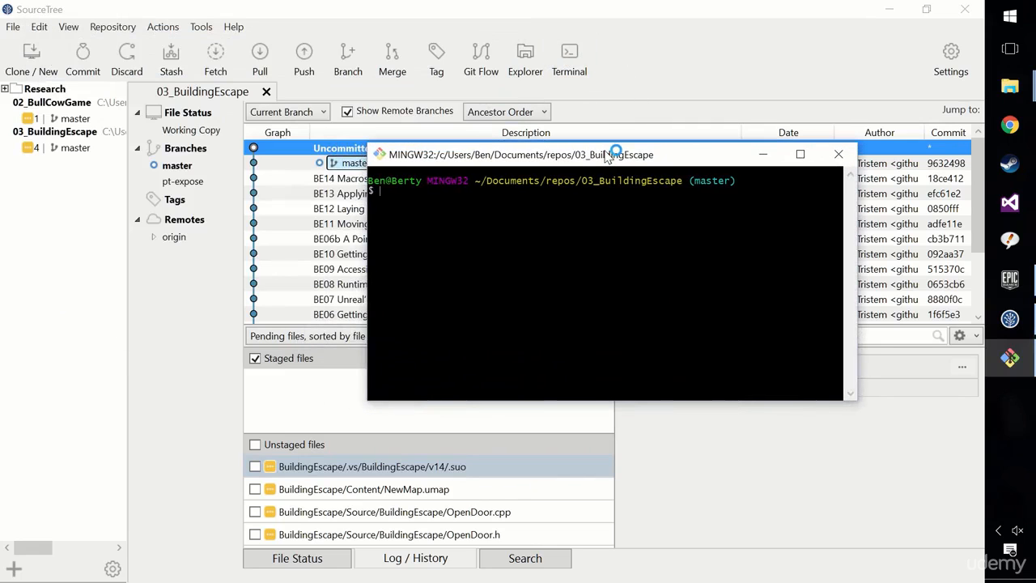
text(git rm *.suo)
key(Return)
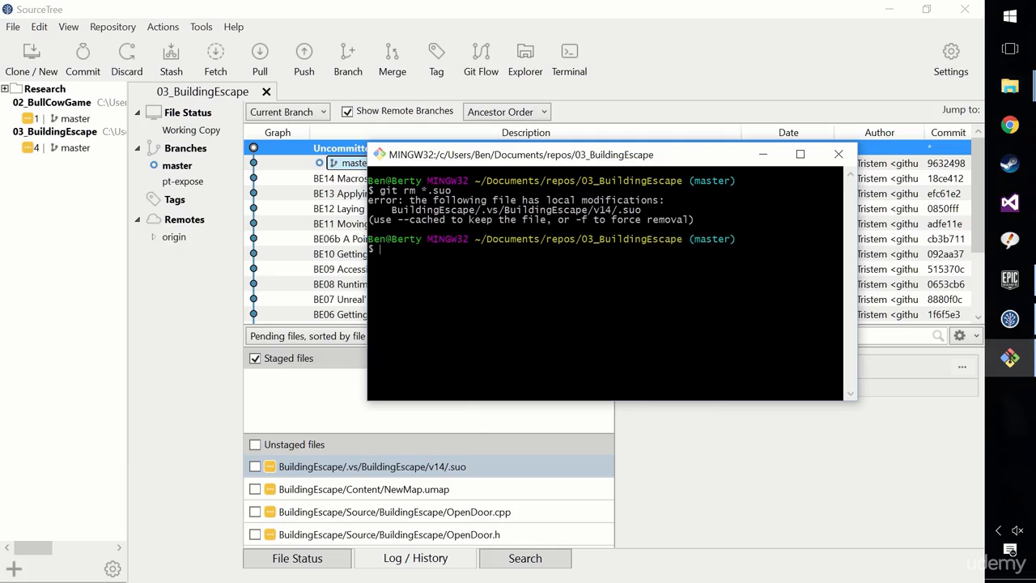
Force the removal of the .suo file with git rm *.suo -f and close the terminal.
drag(641, 209, 404, 220)
click(612, 219)
key(Up)
text(-f)
key(Return)
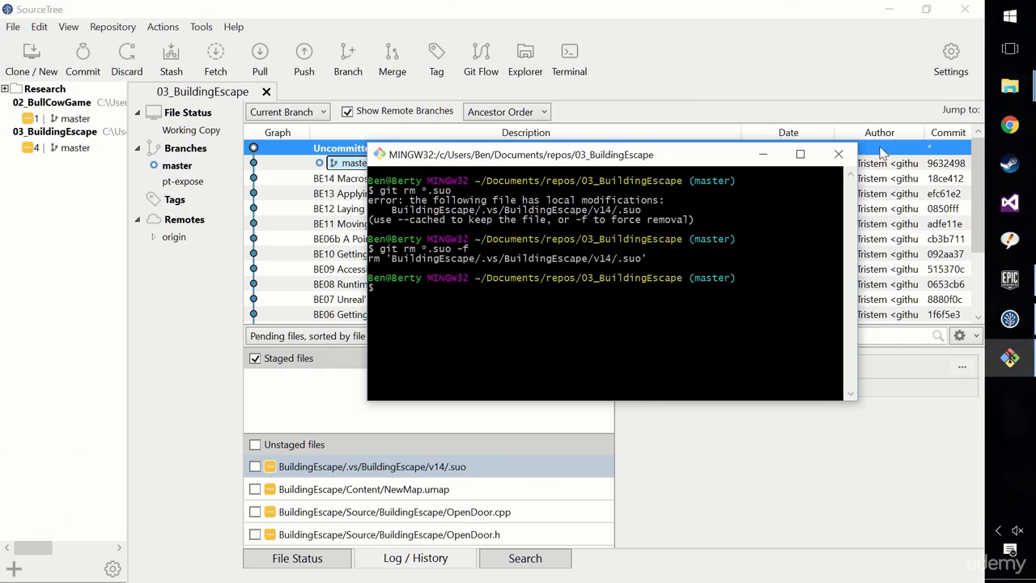
click(838, 154)
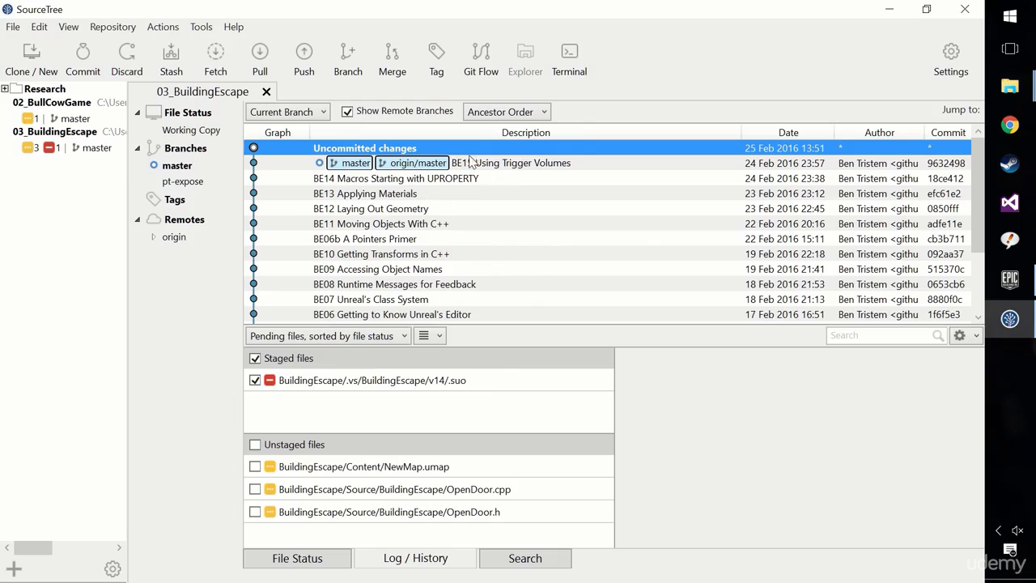
Stage all the unstaged files and review the changes to NewMap.umap, OpenDoor.cpp and OpenDoor.h.
click(255, 444)
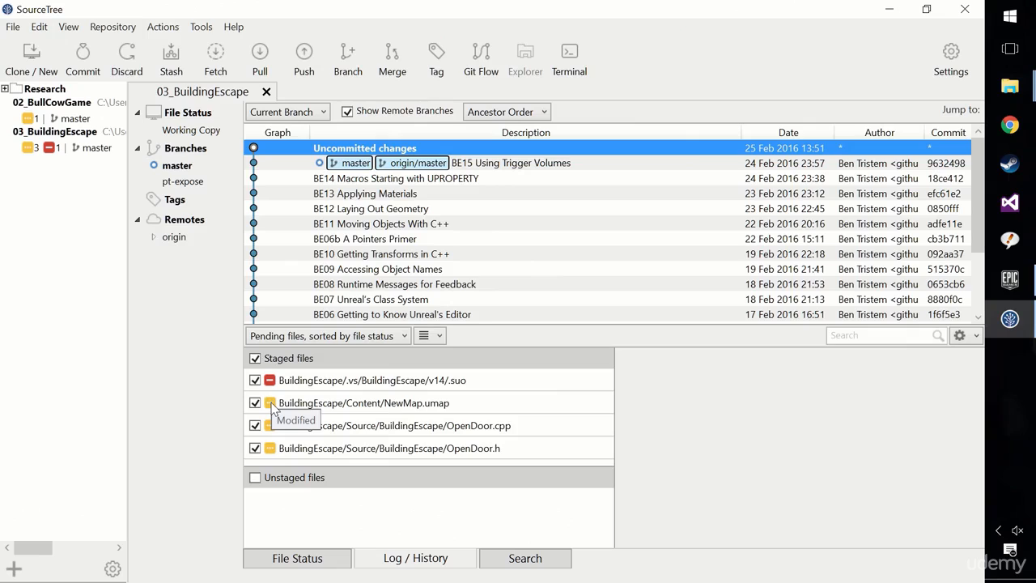
click(462, 405)
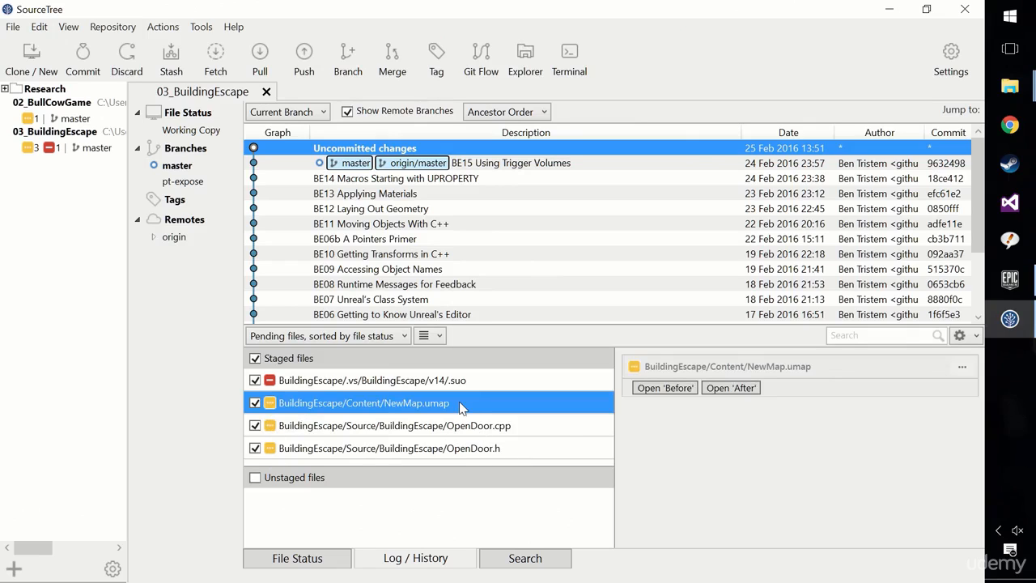
click(508, 433)
drag(818, 495, 527, 465)
click(498, 450)
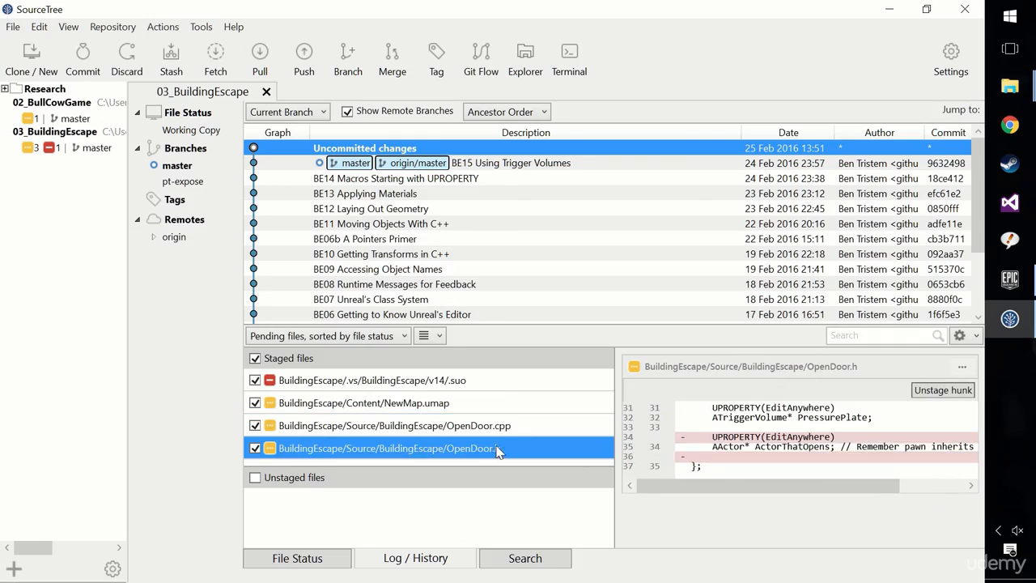
click(859, 441)
drag(772, 486, 698, 483)
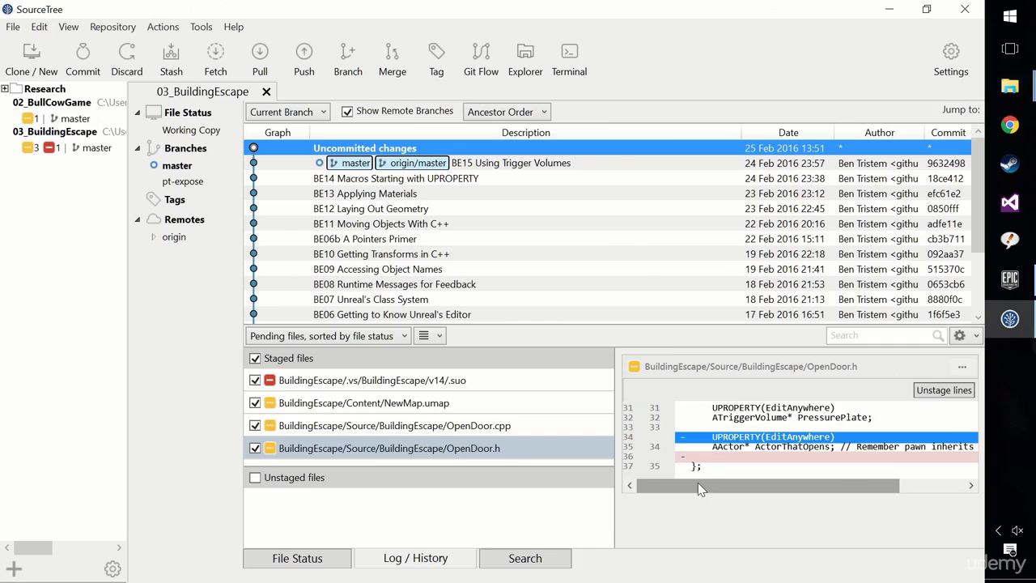
drag(698, 482, 733, 485)
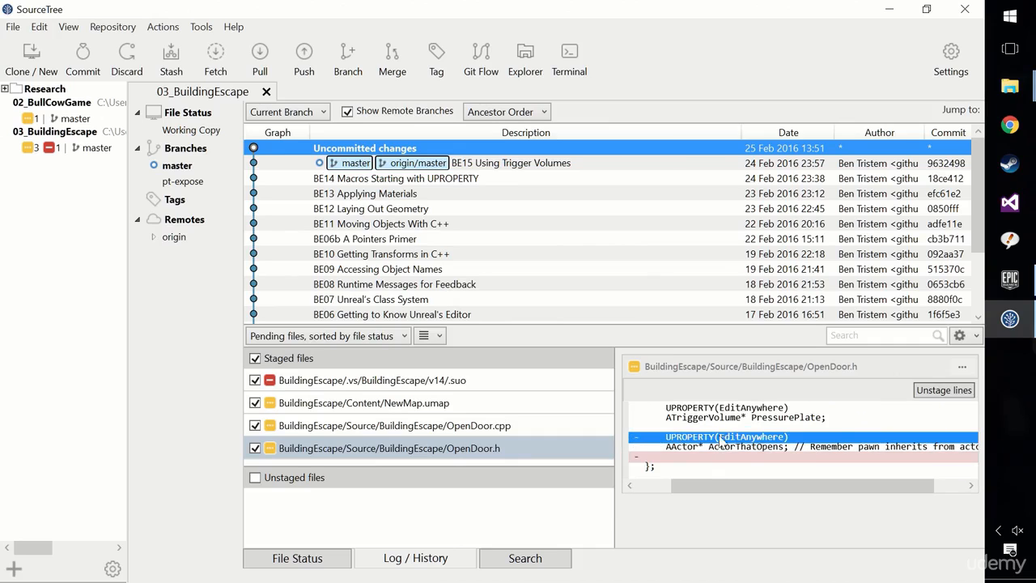